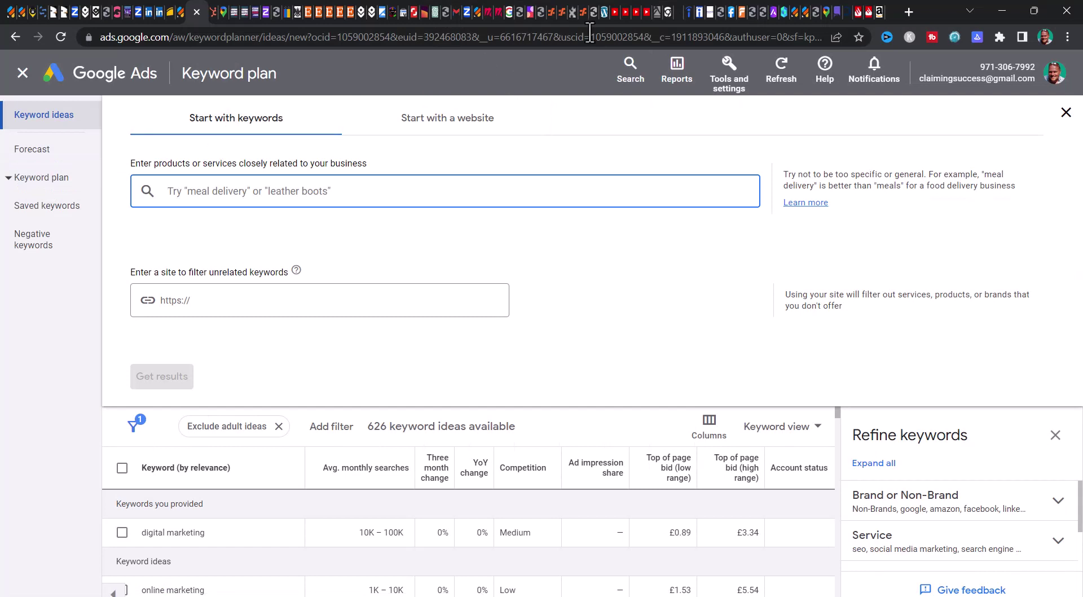
# - Open Keyword Planner and discover new keyword ideas for "house for sale"
pyautogui.click(734, 73)
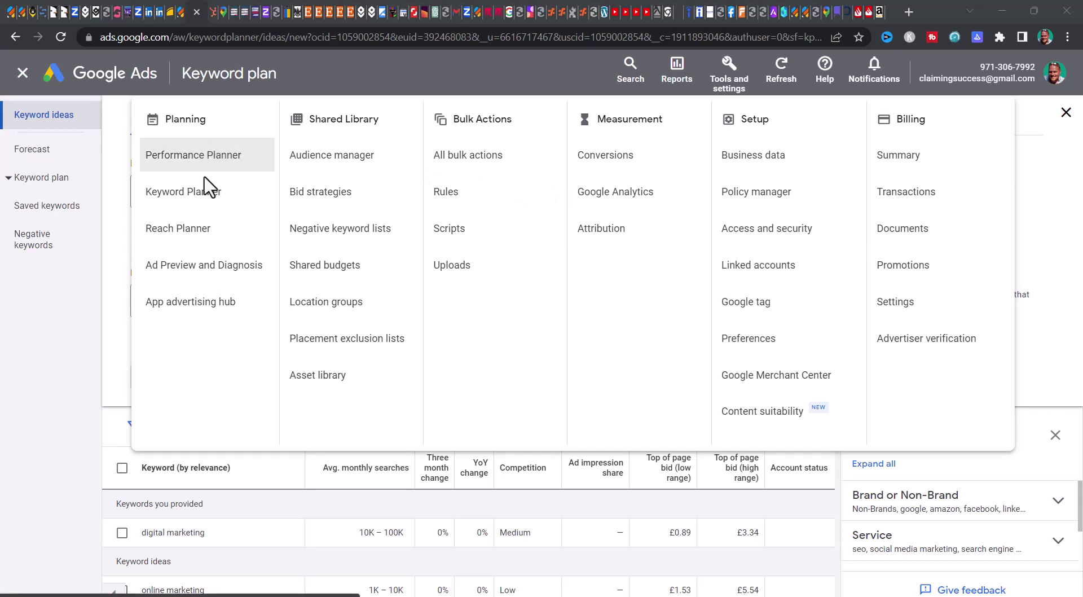
pyautogui.click(202, 207)
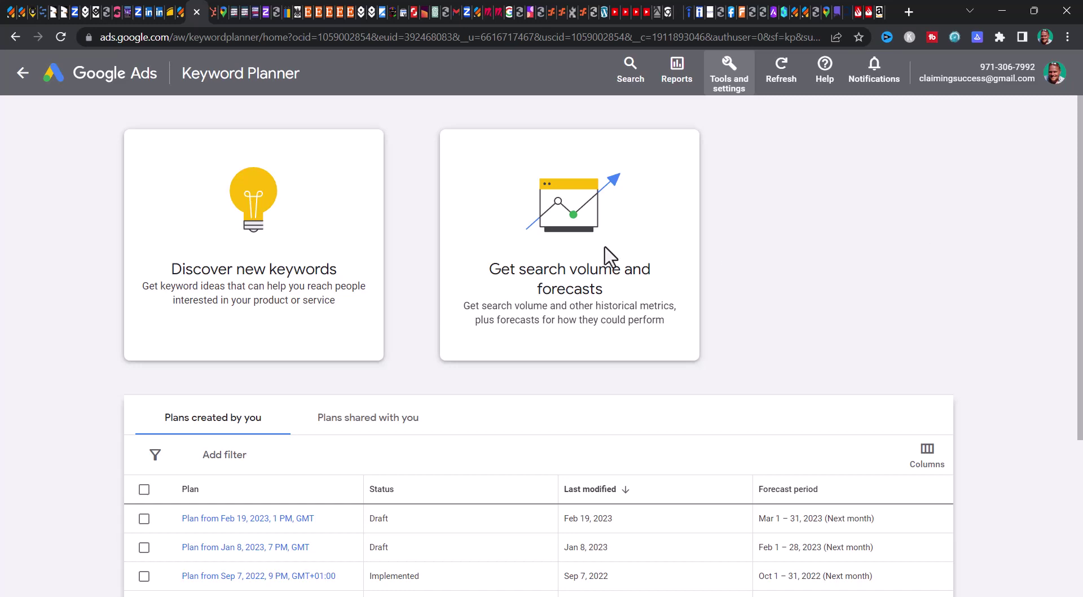
pyautogui.click(217, 262)
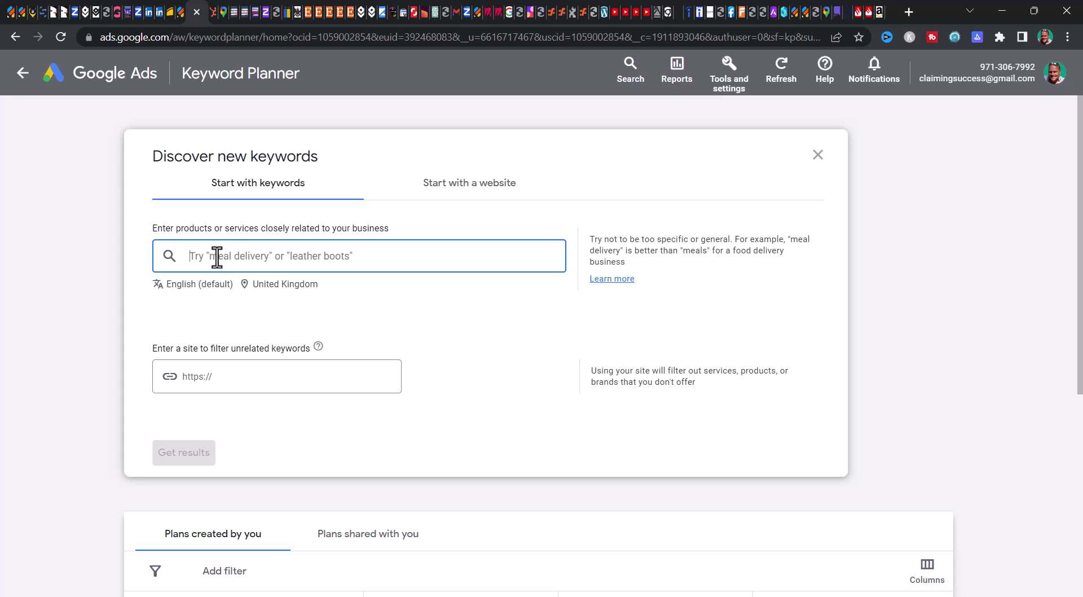
pyautogui.write('house for')
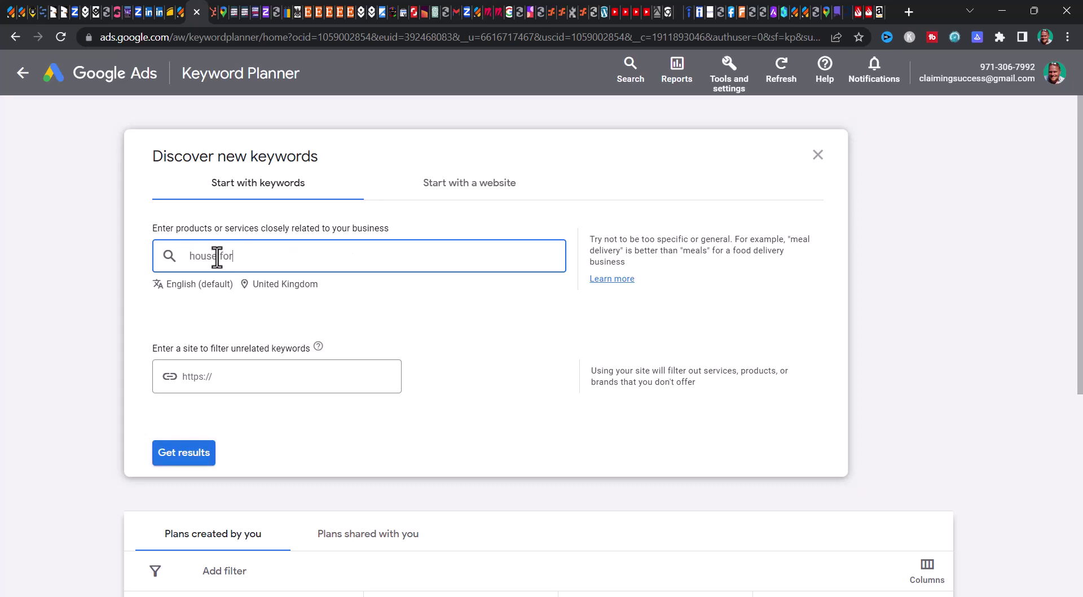
pyautogui.write(' sale')
pyautogui.click(198, 451)
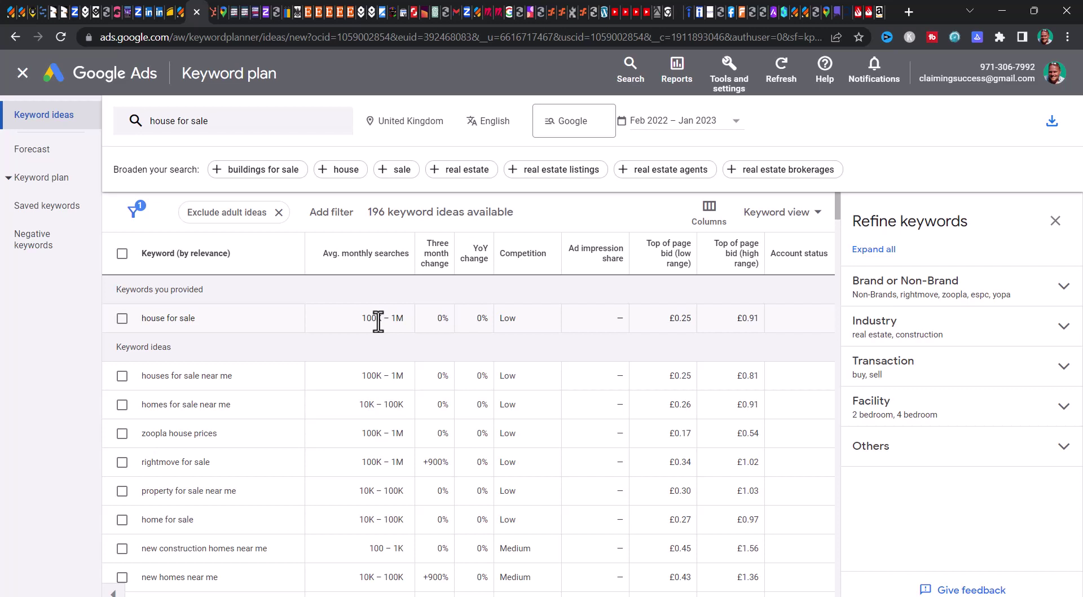
# - Download the keyword ideas as a .csv file and open the downloaded file in Excel
pyautogui.click(1051, 128)
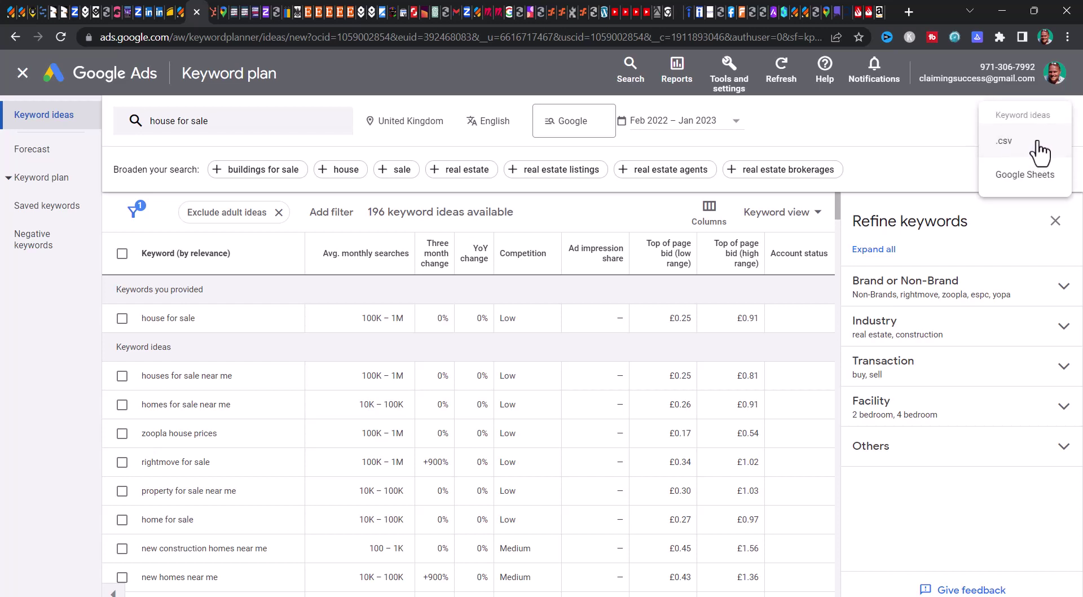
pyautogui.click(1040, 151)
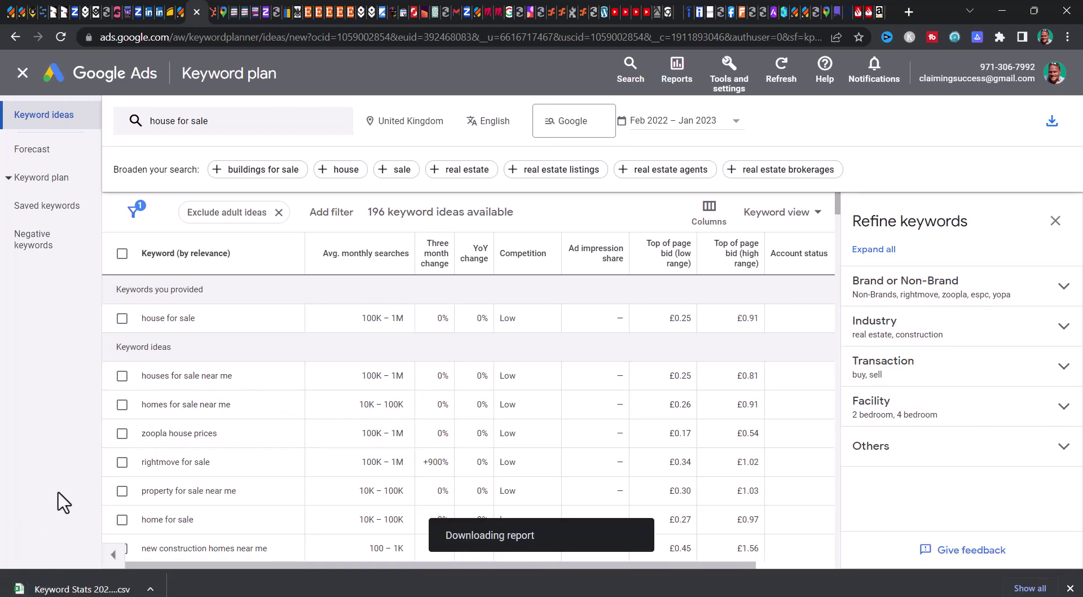
pyautogui.click(72, 588)
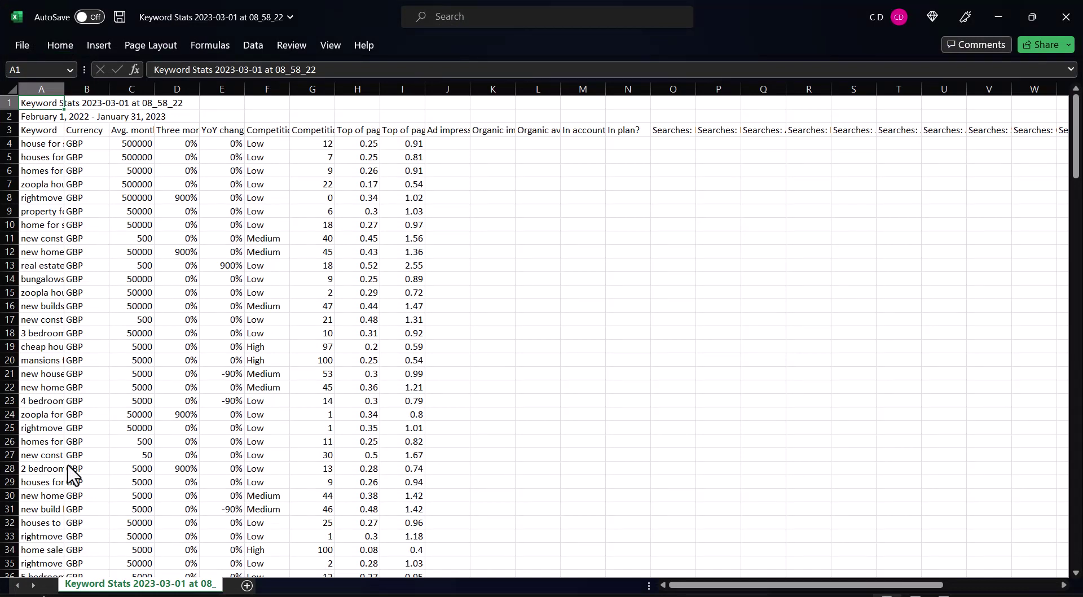
# - Fit column A to its keywords and widen column C to show more of the average monthly searches heading
pyautogui.doubleClick(65, 89)
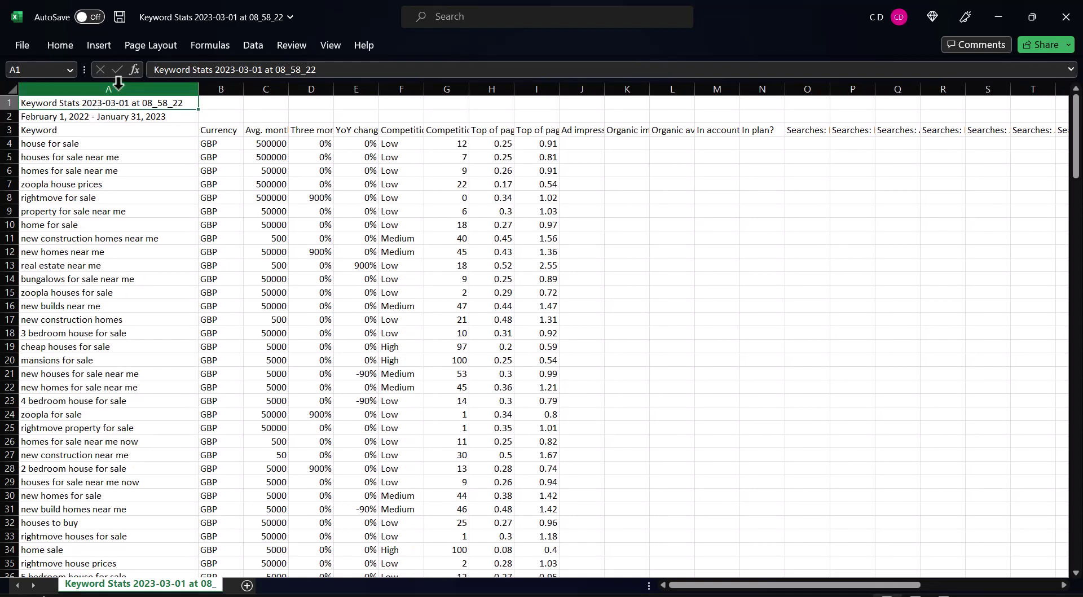
pyautogui.click(80, 129)
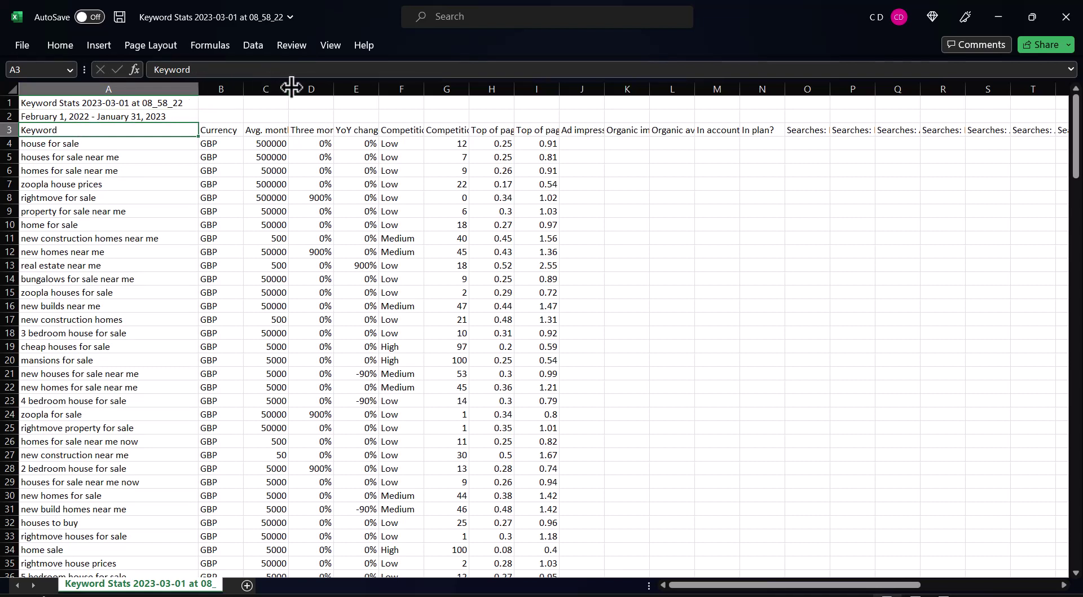
pyautogui.moveTo(289, 87); pyautogui.dragTo(309, 87)
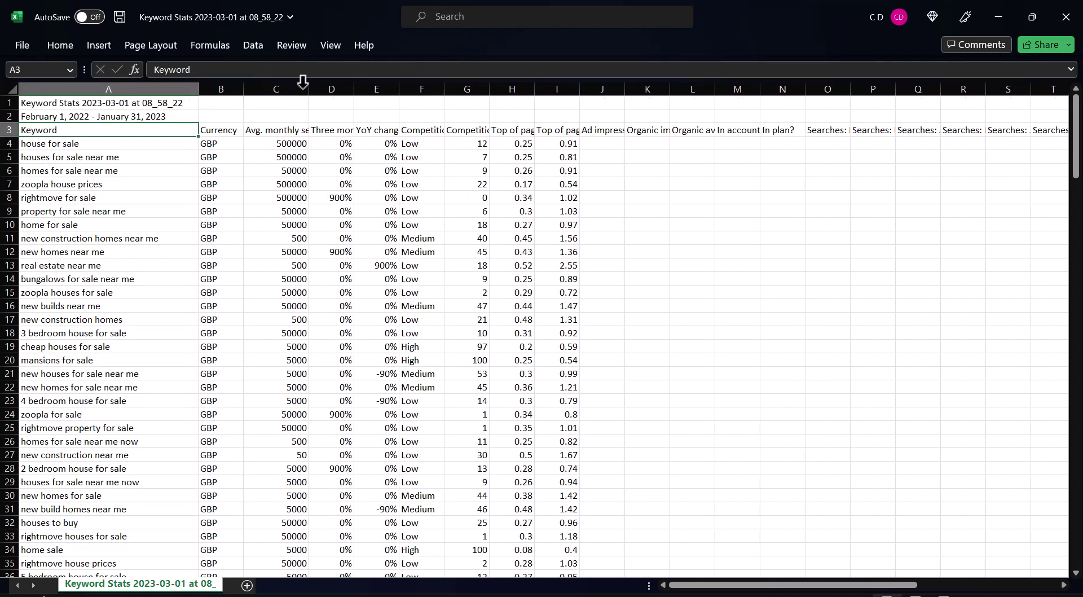
pyautogui.click(298, 87)
pyautogui.click(276, 130)
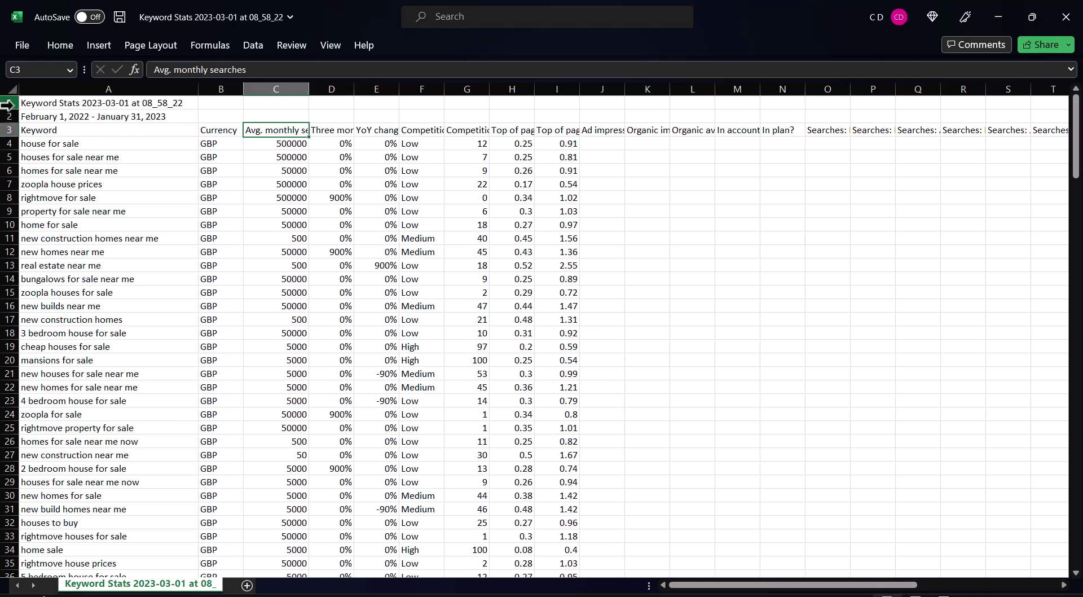
# - Delete the title, date range and heading rows 1 to 3 from the keyword stats sheet
pyautogui.moveTo(7, 104); pyautogui.dragTo(9, 130)
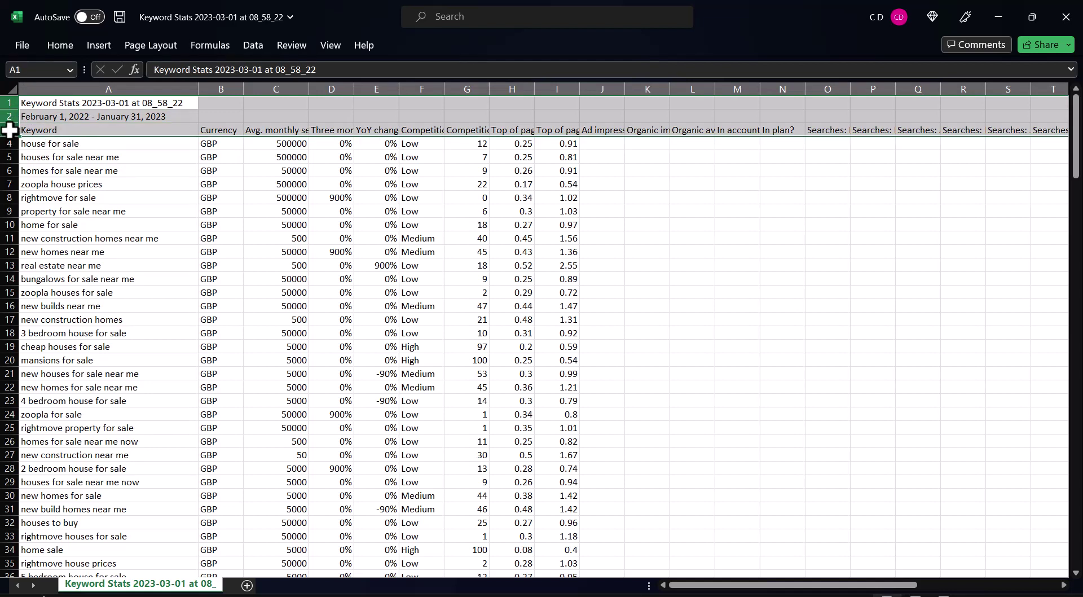
pyautogui.rightClick(6, 130)
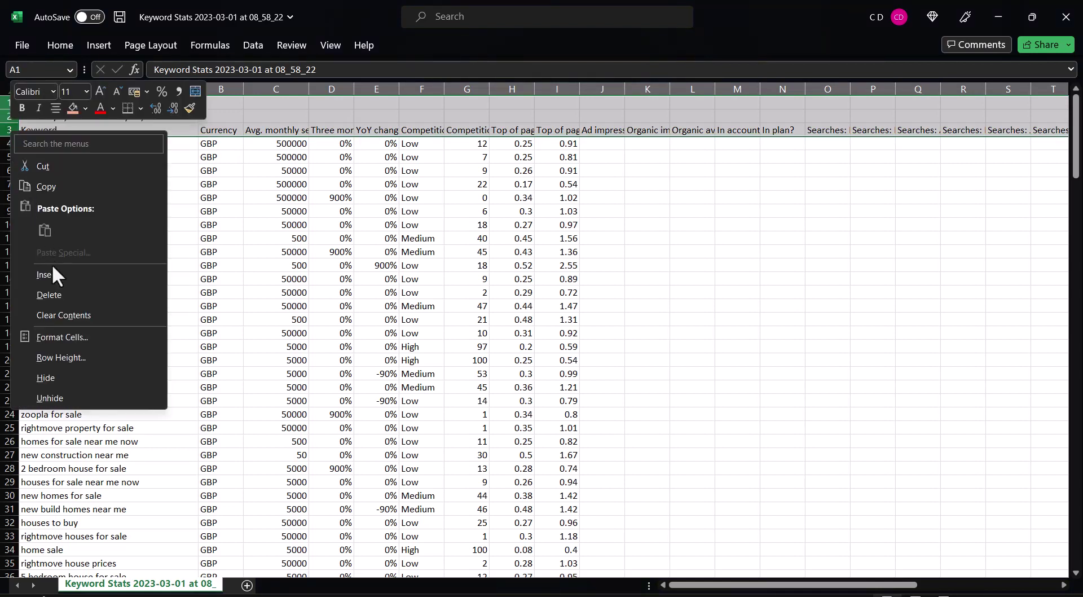
pyautogui.click(49, 295)
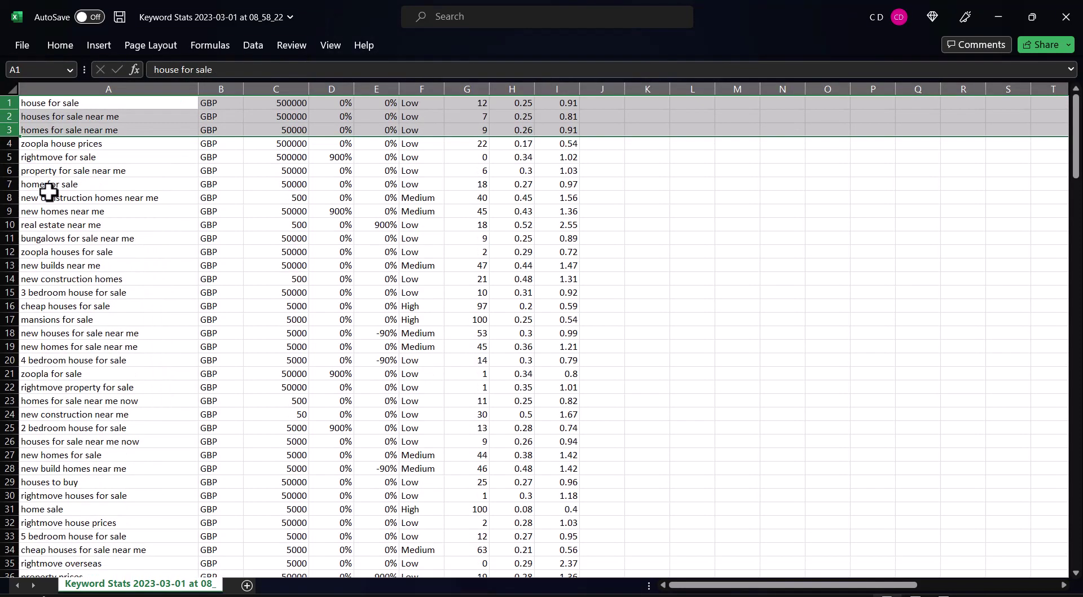
pyautogui.click(1076, 135)
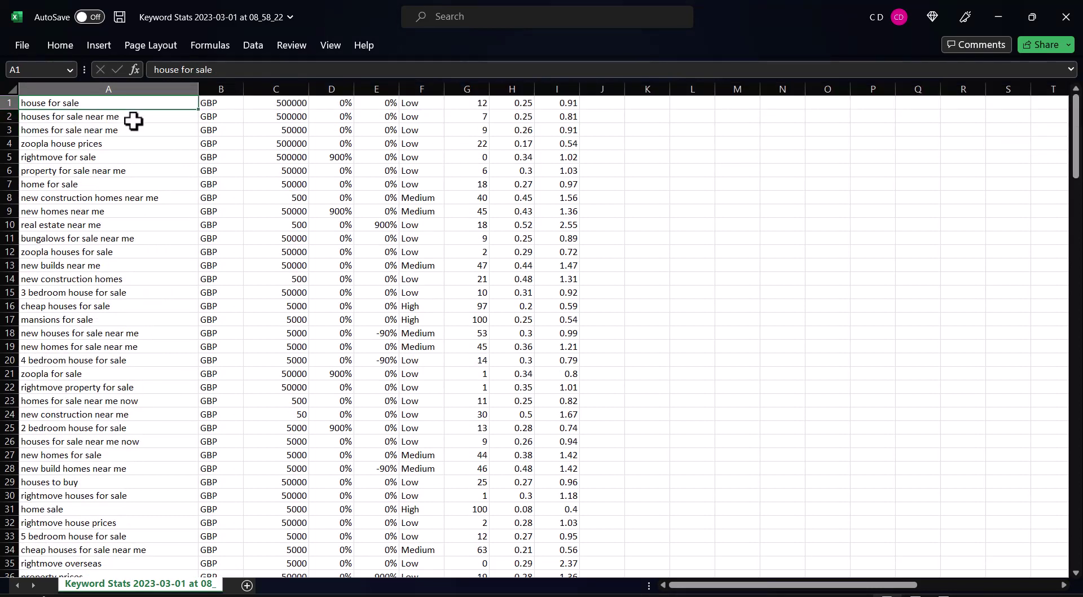
# - Copy the keyword column A into column A of Sheet1 in the KeywordDemo workbook and widen that column slightly
pyautogui.click(124, 86)
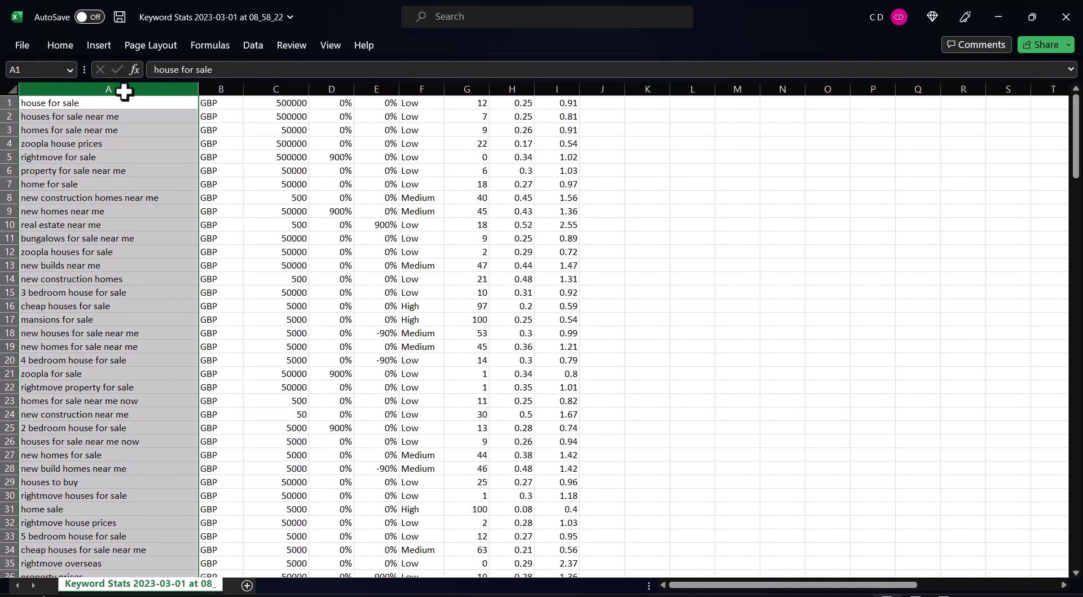
pyautogui.hotkey('ctrl', 'c')
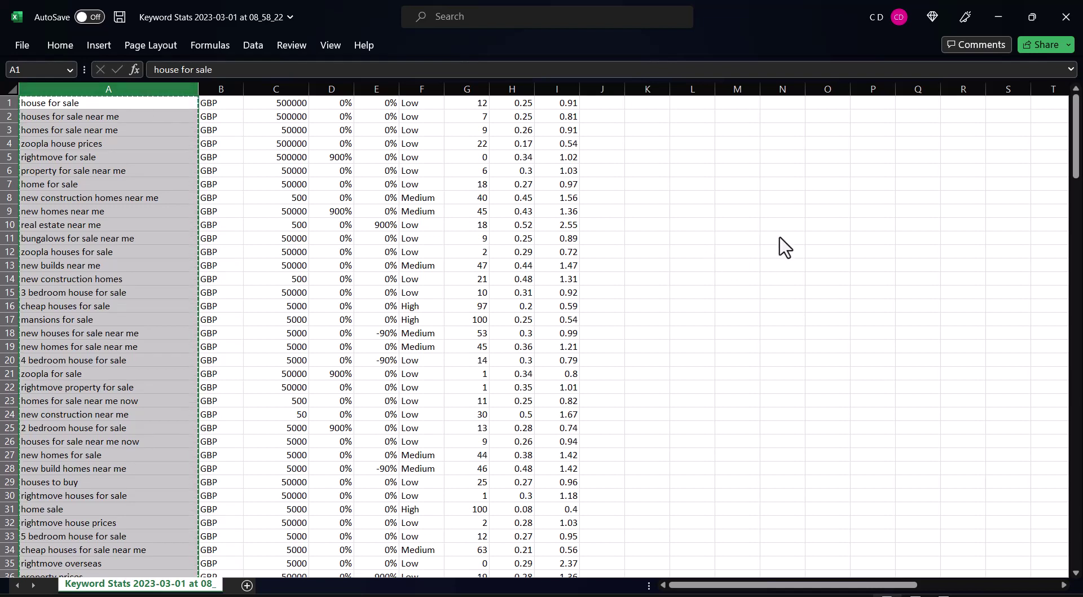
pyautogui.hotkey('alt', 'Tab')
pyautogui.rightClick(46, 82)
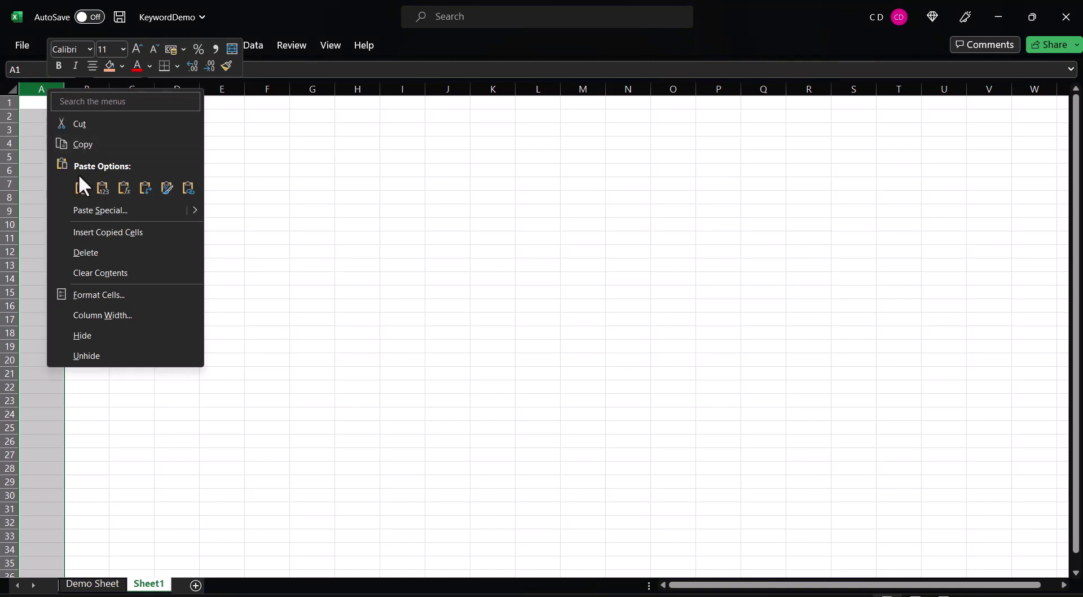
pyautogui.click(80, 189)
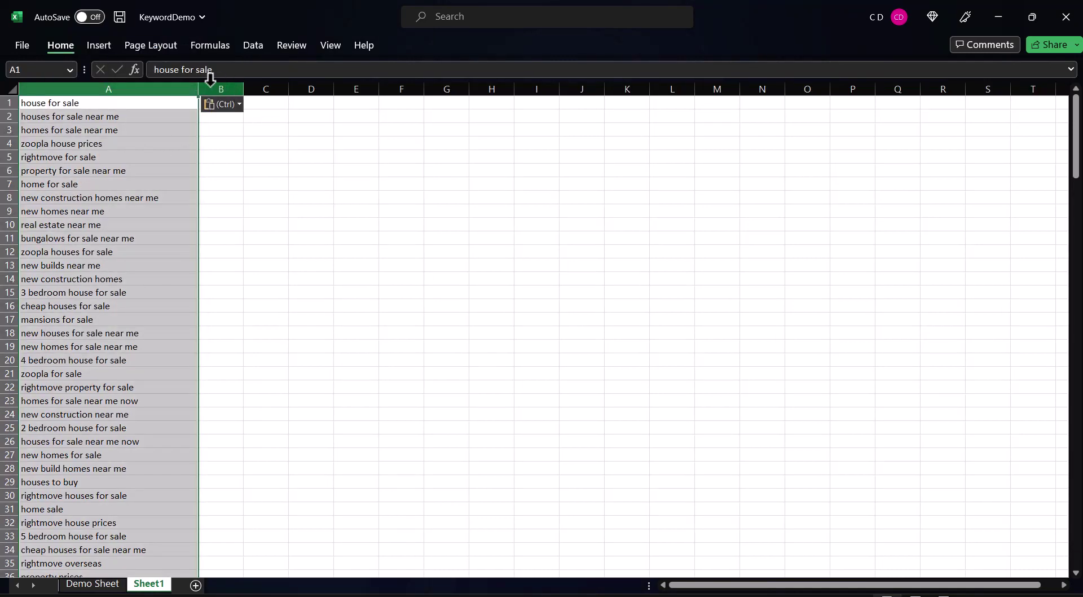
pyautogui.moveTo(198, 88); pyautogui.dragTo(207, 89)
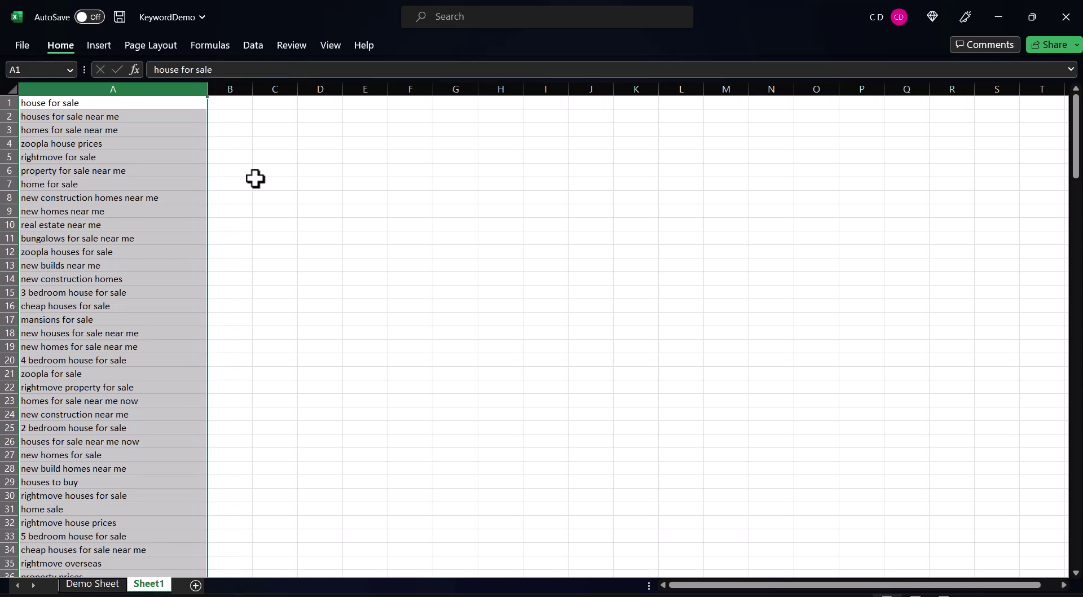
# - Copy the average monthly searches in column C of the keyword stats file into column B of KeywordDemo's Sheet1
pyautogui.click(1002, 14)
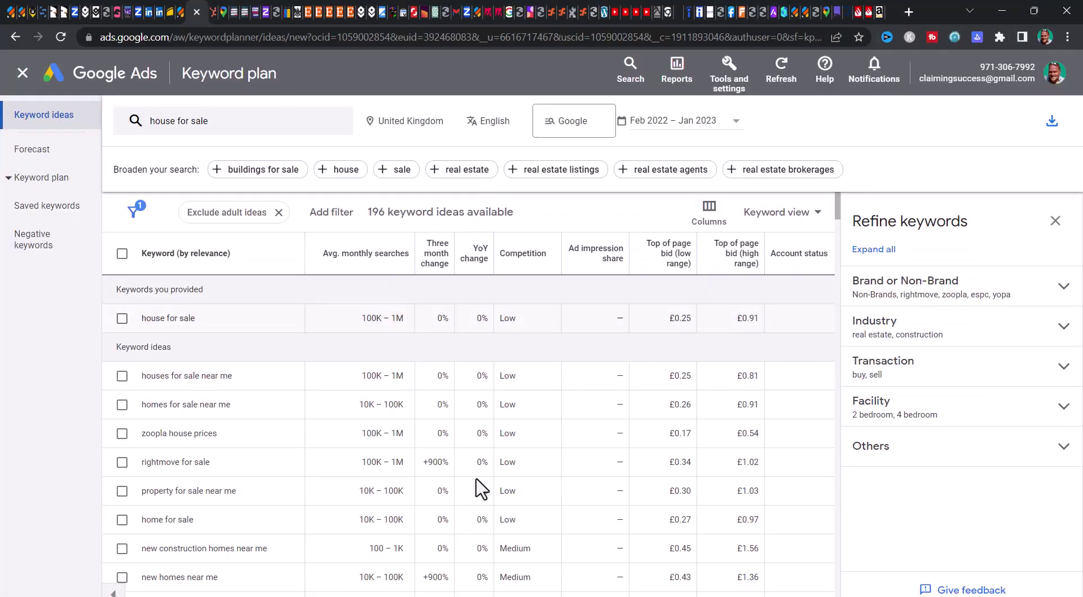
pyautogui.click(611, 588)
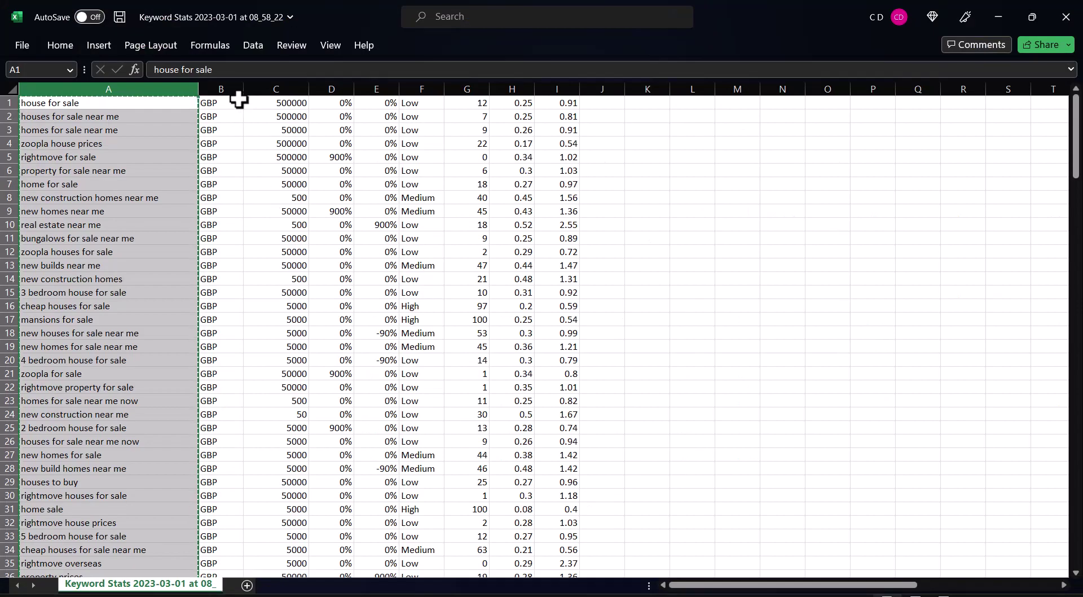
pyautogui.click(271, 89)
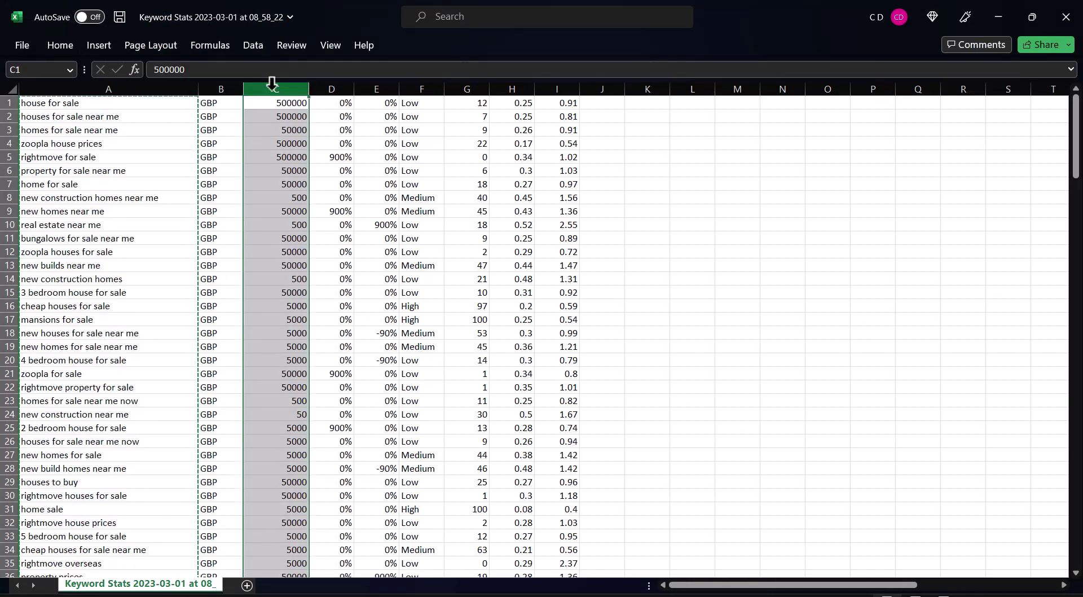
pyautogui.hotkey('ctrl', 'c')
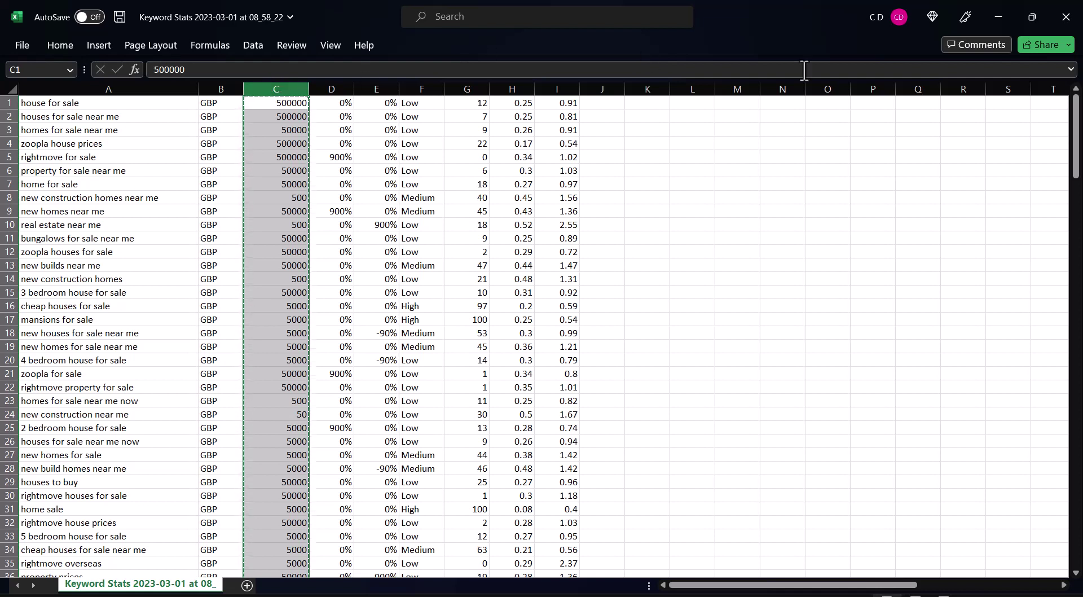
pyautogui.hotkey('alt', 'Tab')
pyautogui.click(228, 89)
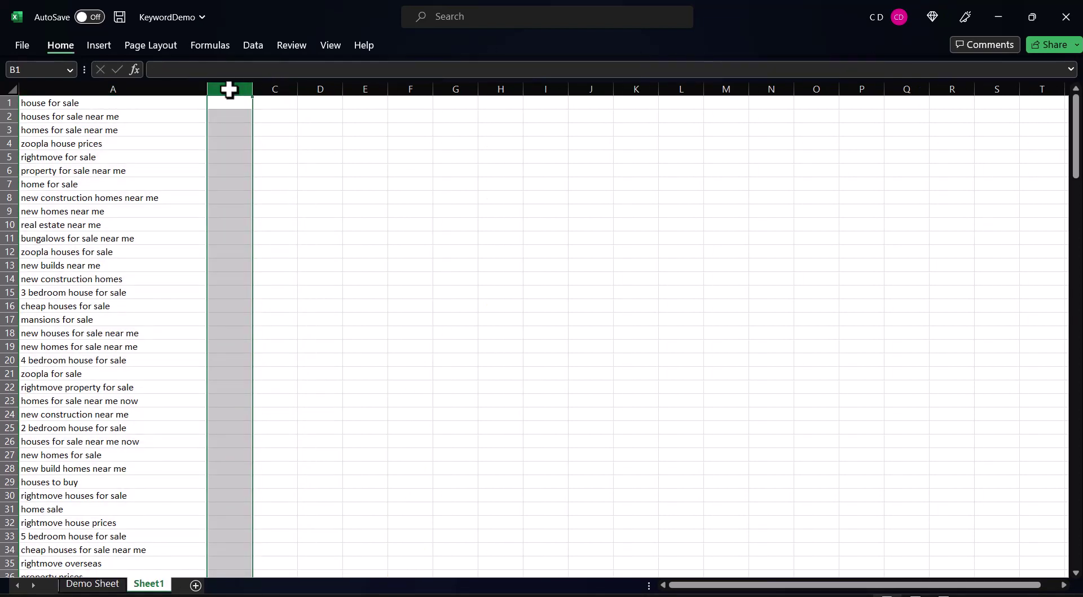
pyautogui.hotkey('ctrl', 'v')
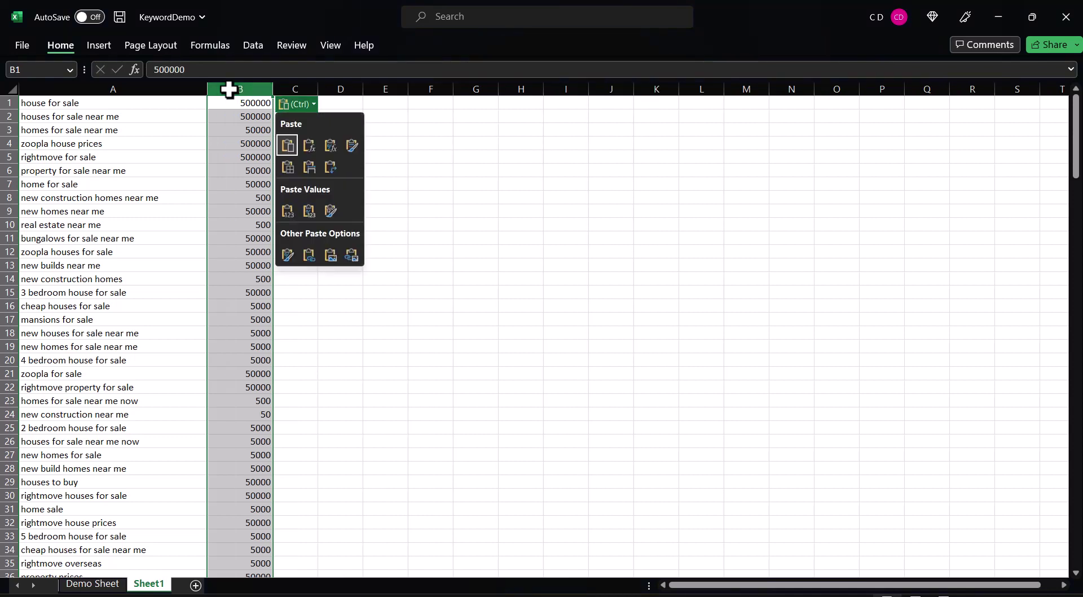
pyautogui.click(297, 104)
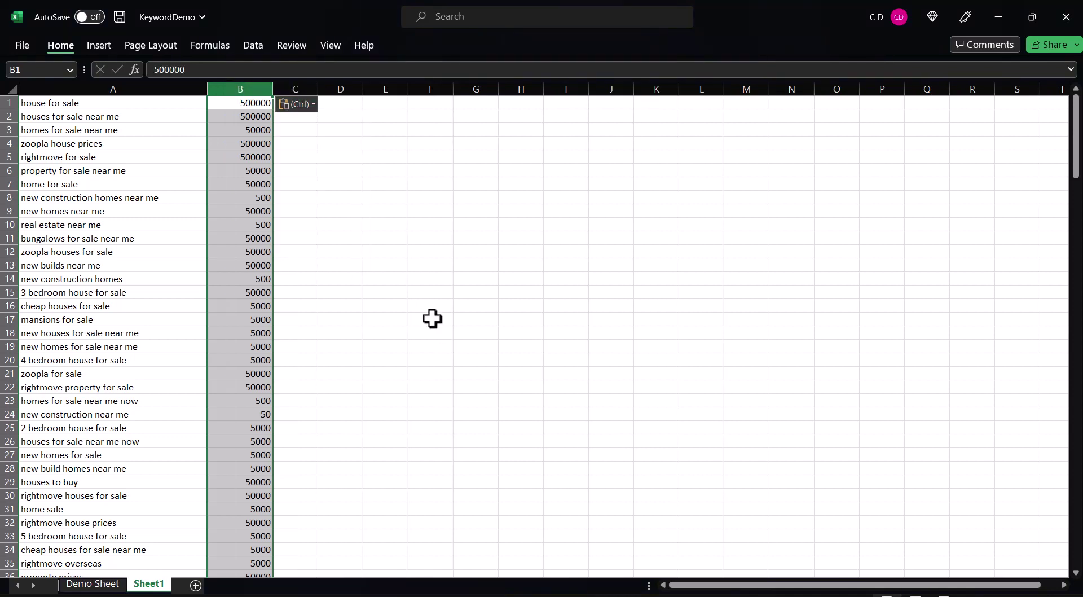
pyautogui.click(350, 215)
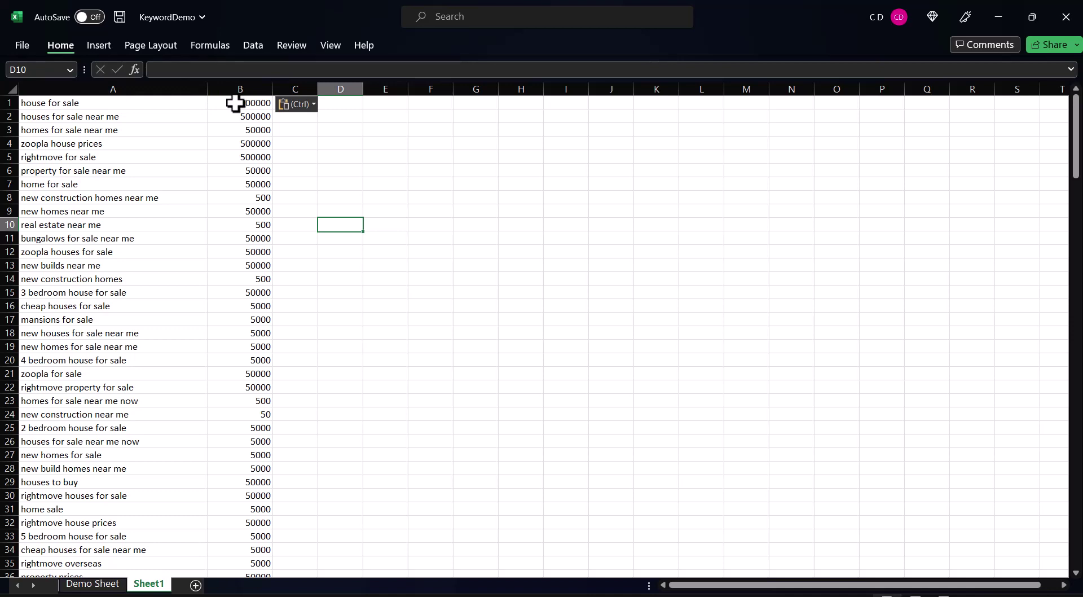
# - Insert a row above the data and enter the headings "Keyword Suggestion" in A1 and "Av Search Volume" in B1
pyautogui.rightClick(3, 103)
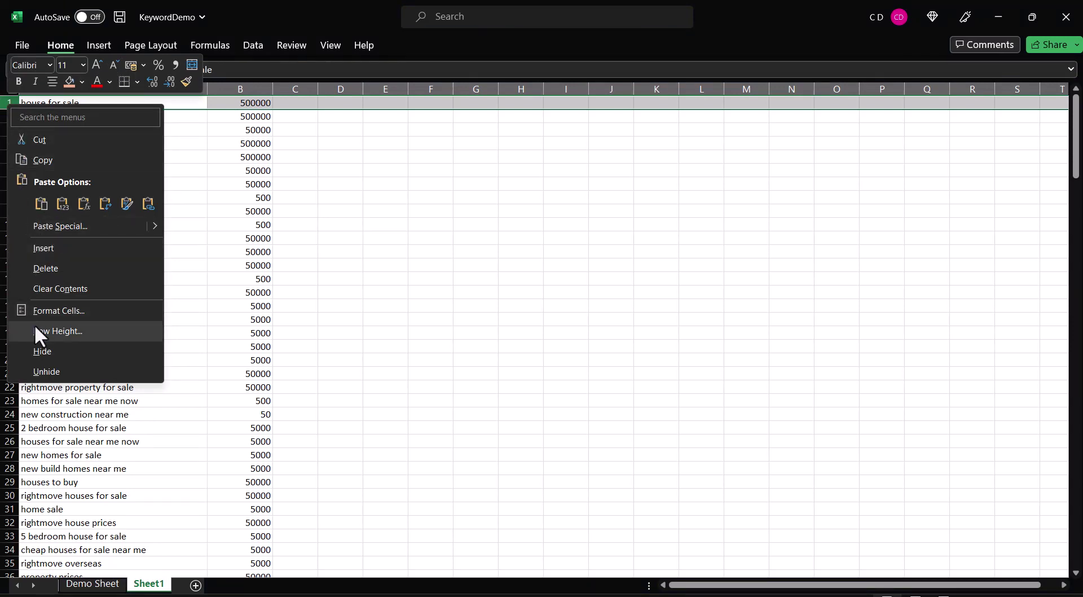
pyautogui.click(39, 249)
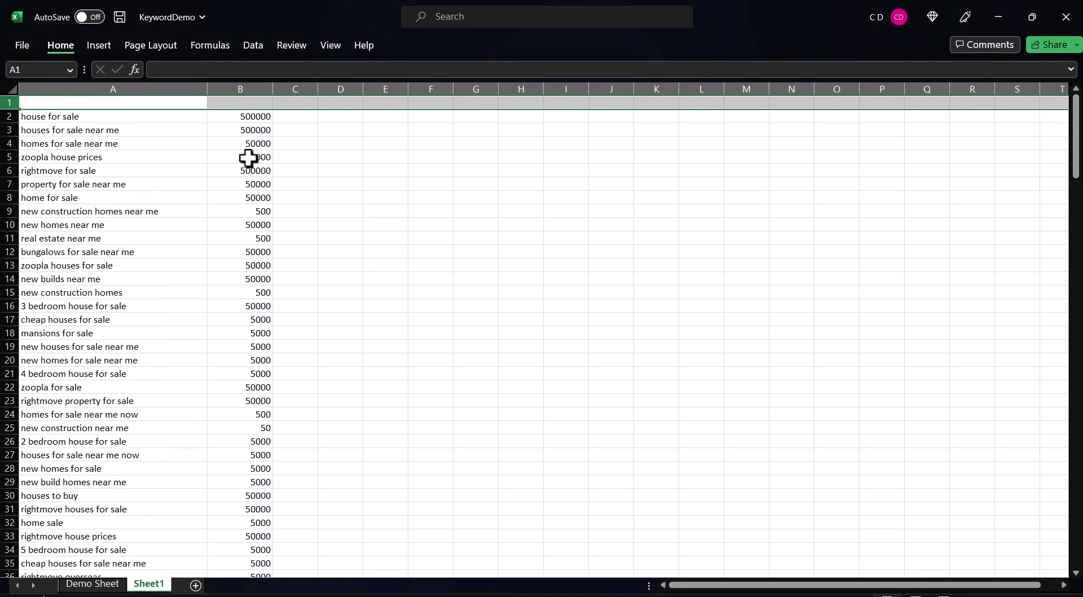
pyautogui.click(151, 103)
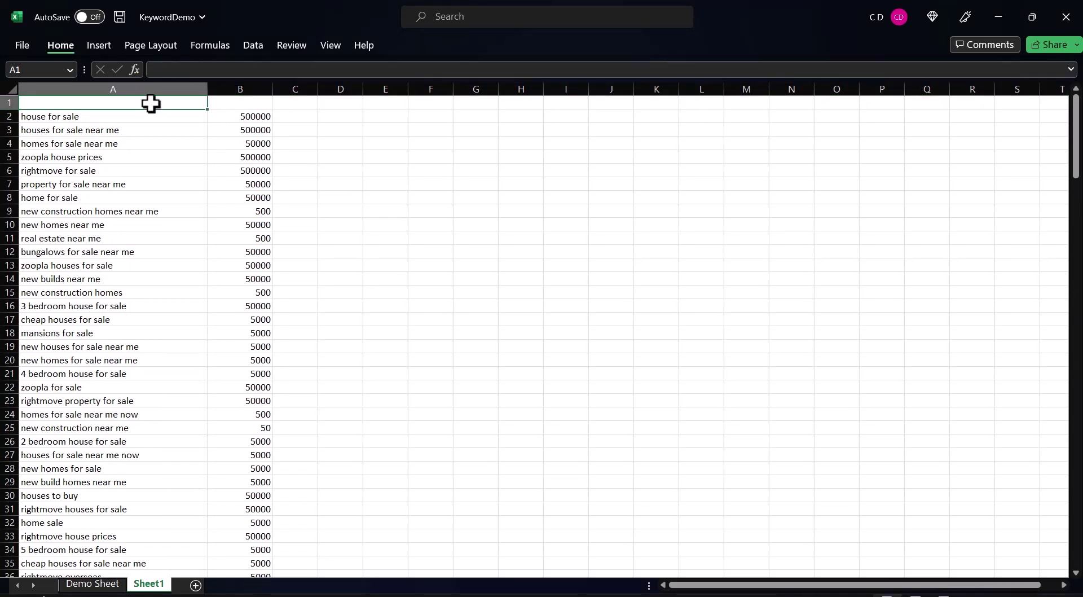
pyautogui.write('Keyword Suggestion')
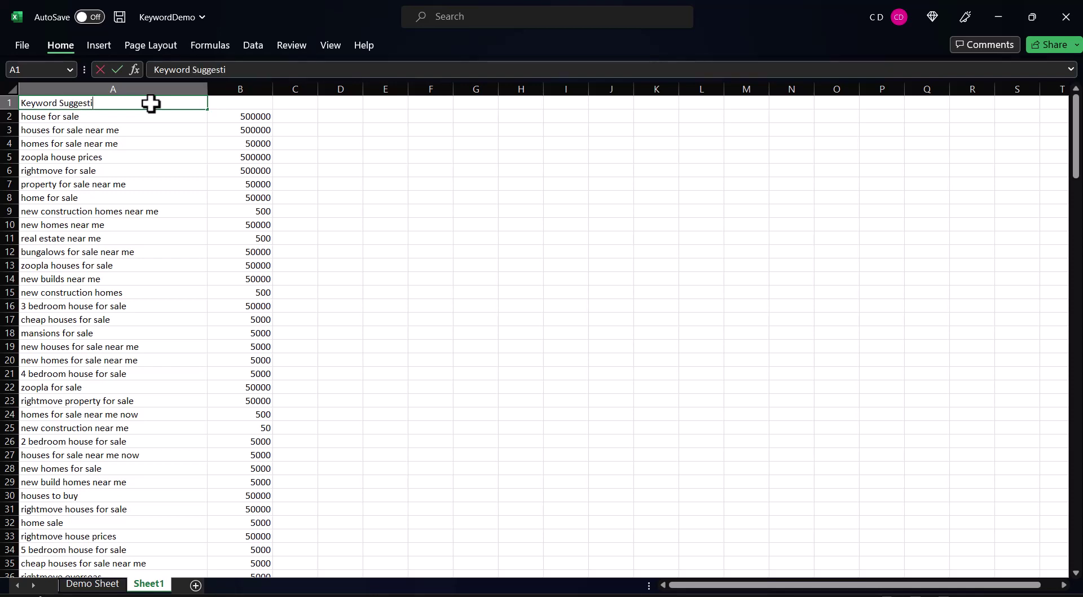
pyautogui.click(242, 103)
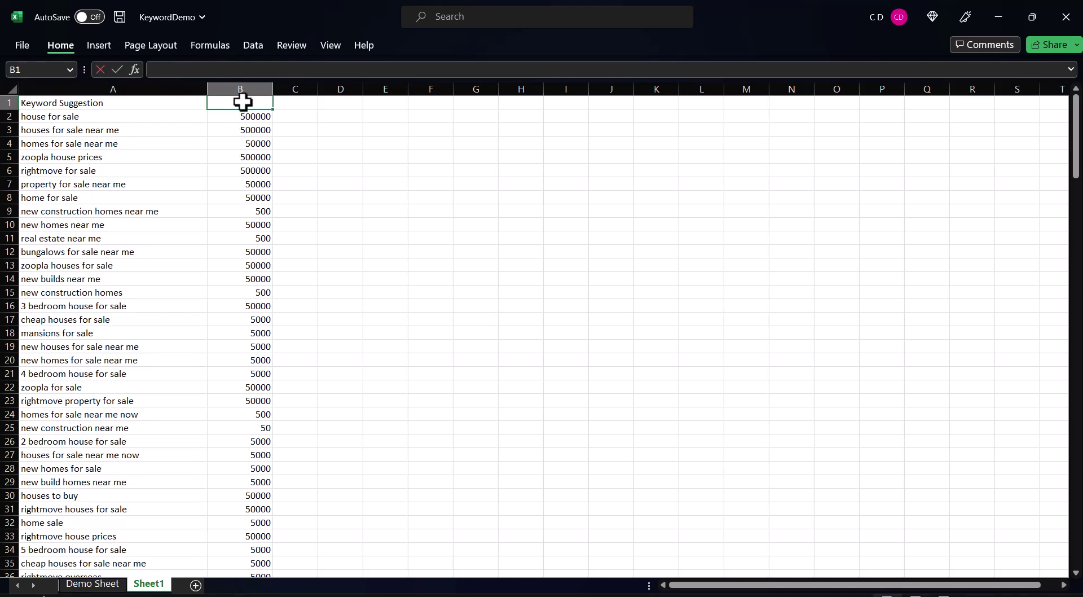
pyautogui.write('Av Search Volume')
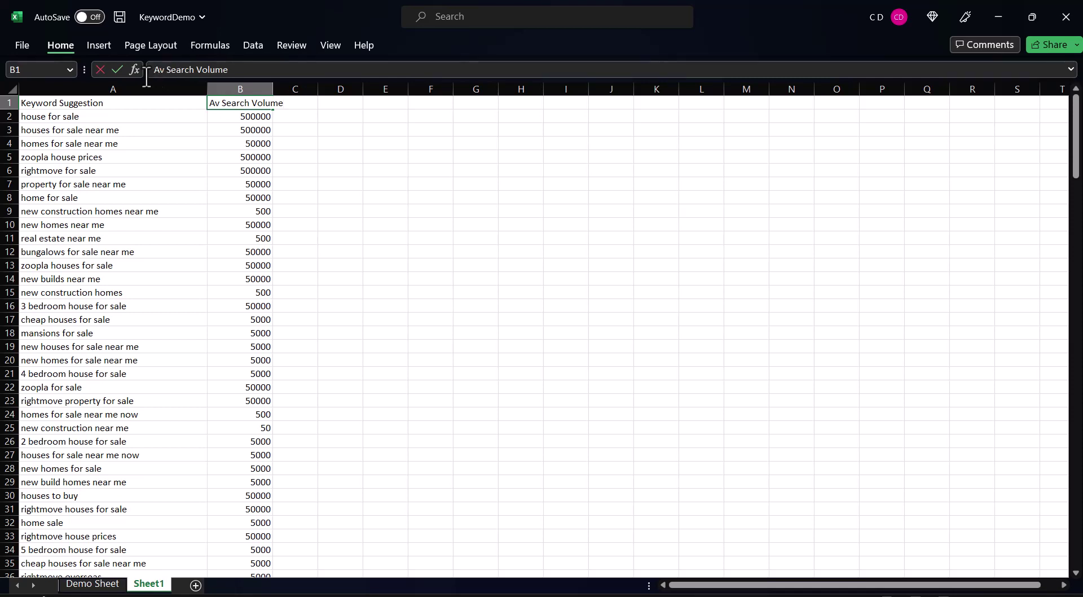
# - Enter the headings "L1" in C1 and "L2" in D1
pyautogui.click(117, 69)
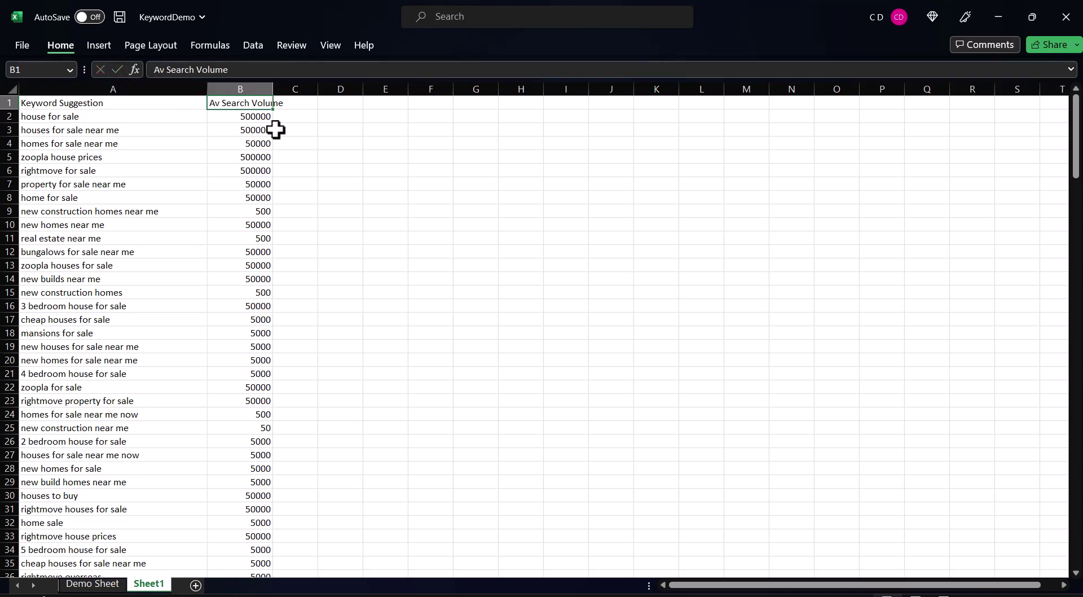
pyautogui.click(333, 121)
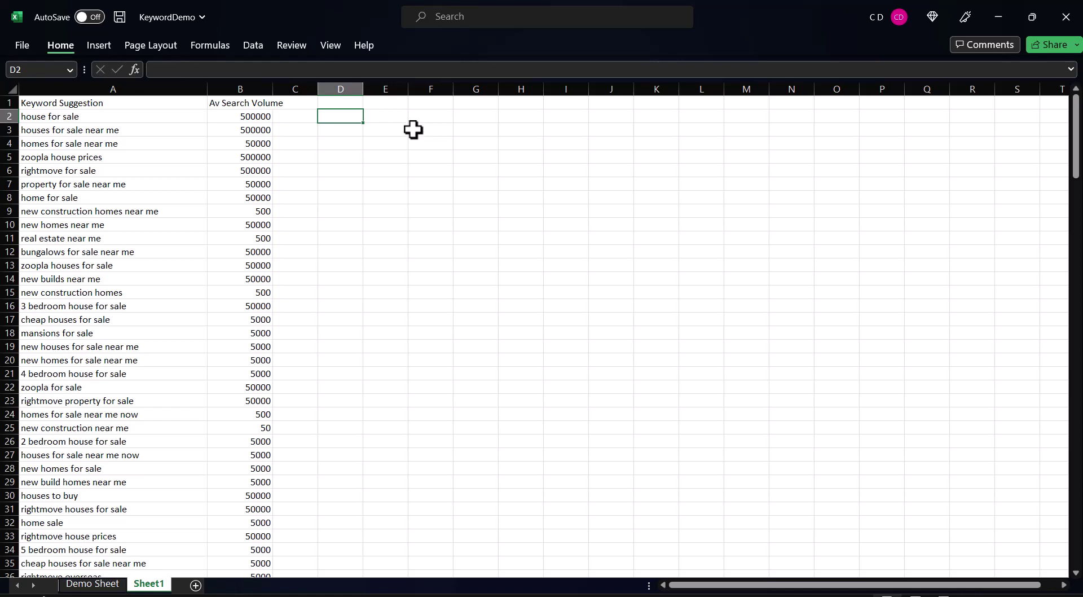
pyautogui.click(309, 104)
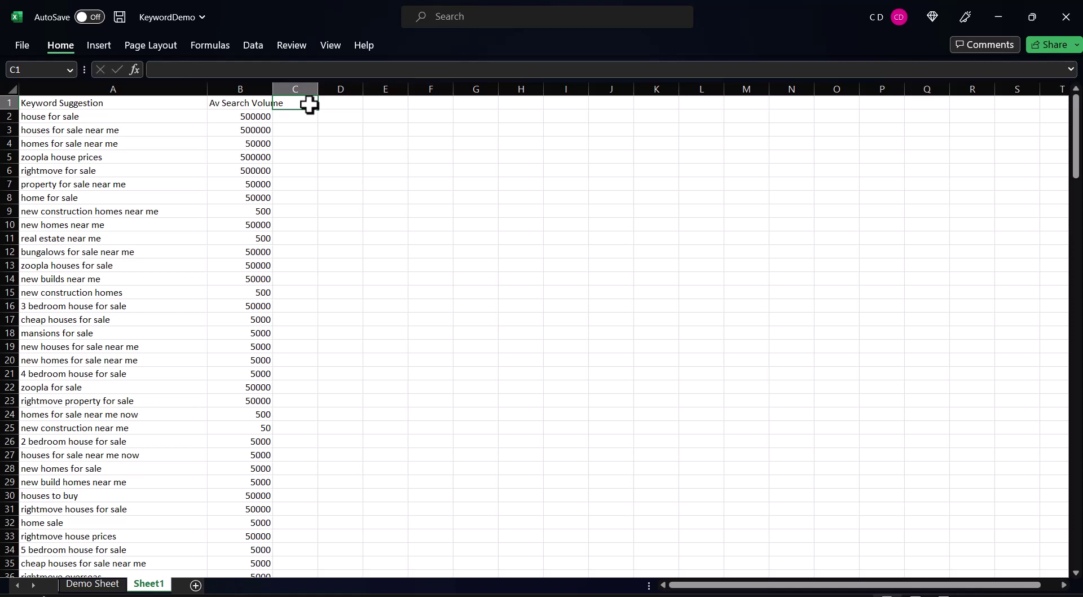
pyautogui.click(204, 71)
pyautogui.write('L1')
pyautogui.click(341, 106)
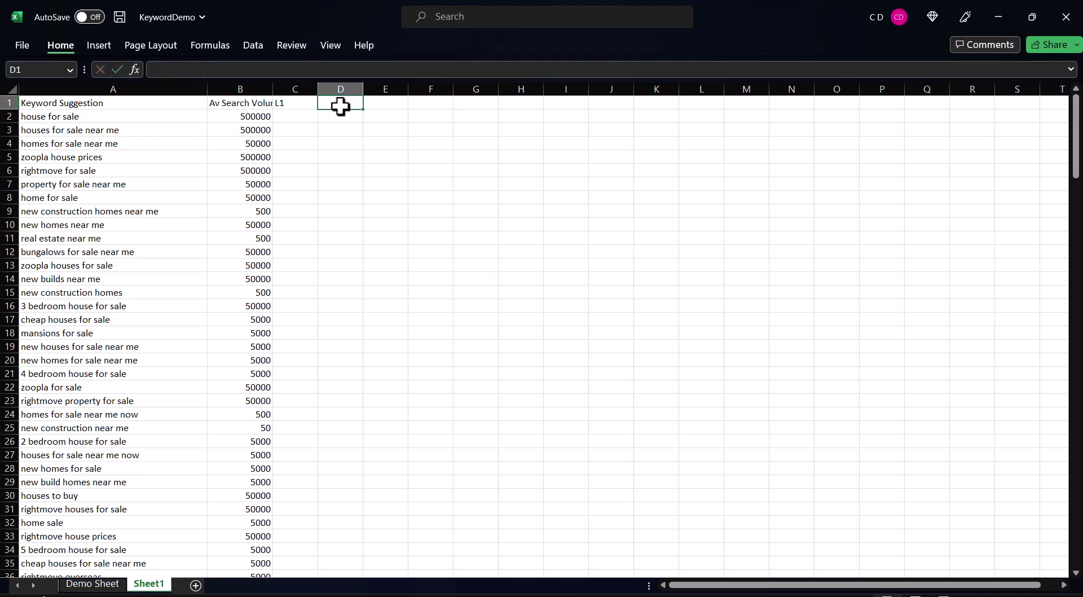
pyautogui.click(305, 68)
pyautogui.write('L2')
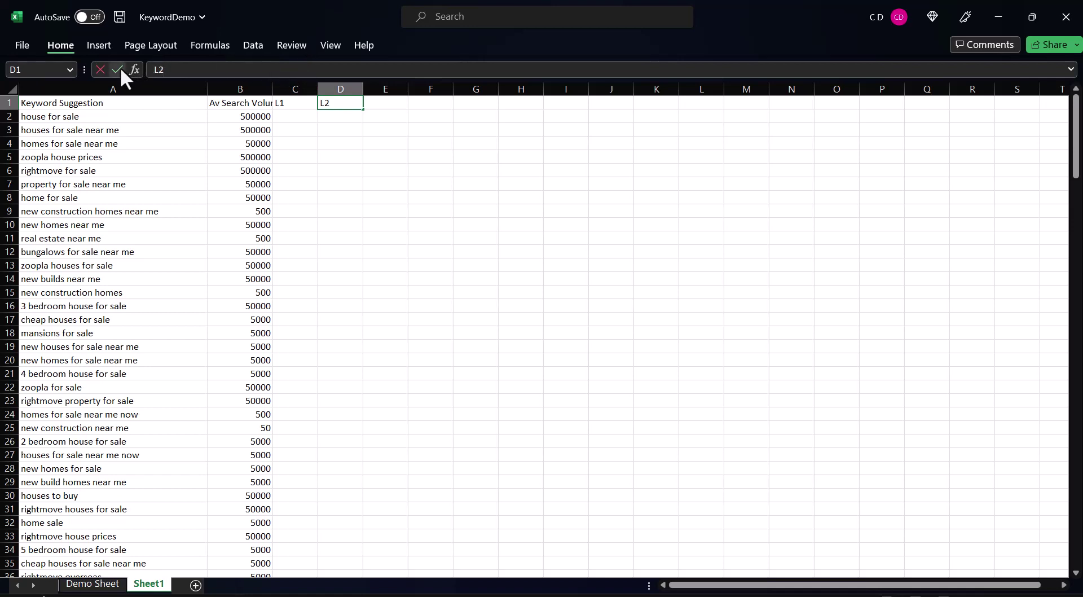
# - Enter the headings "Add Text" in E1, "LK1" in F1 and "LK2" in G1
pyautogui.click(385, 105)
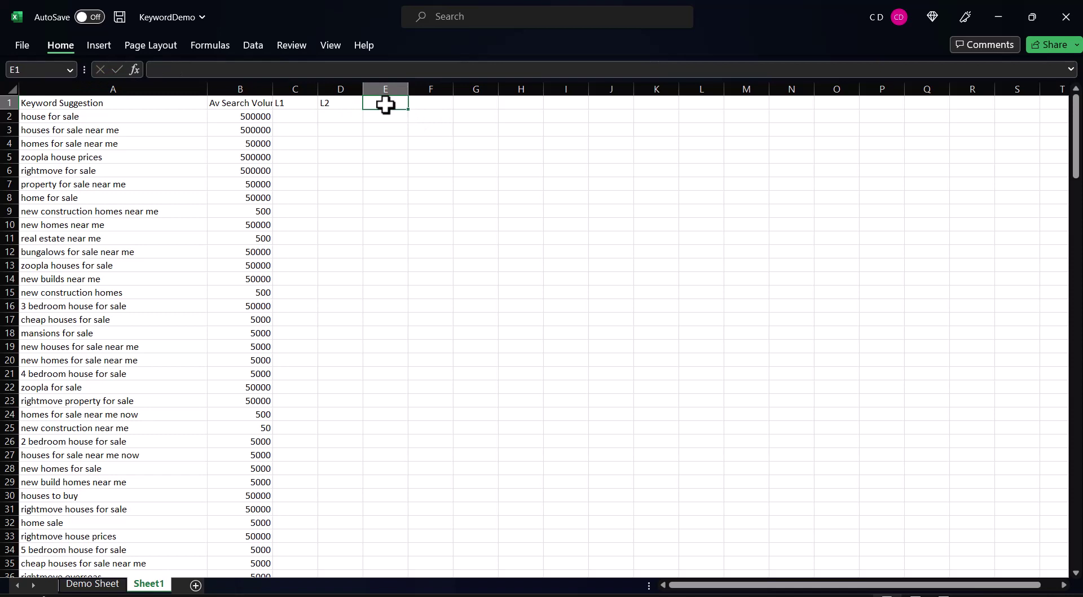
pyautogui.click(192, 69)
pyautogui.write('Add Tex')
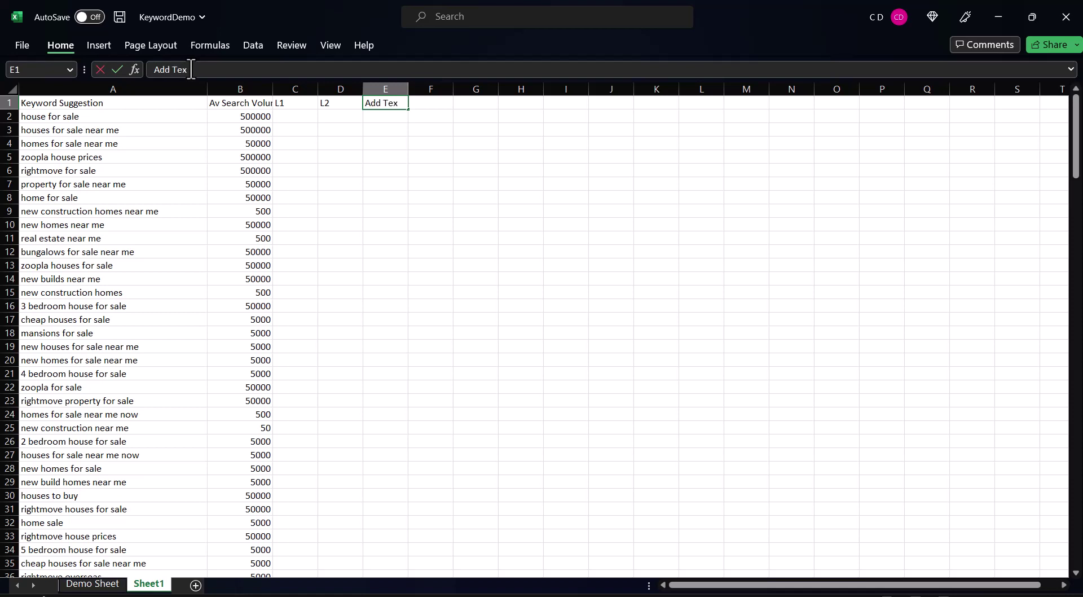
pyautogui.write('t')
pyautogui.click(427, 106)
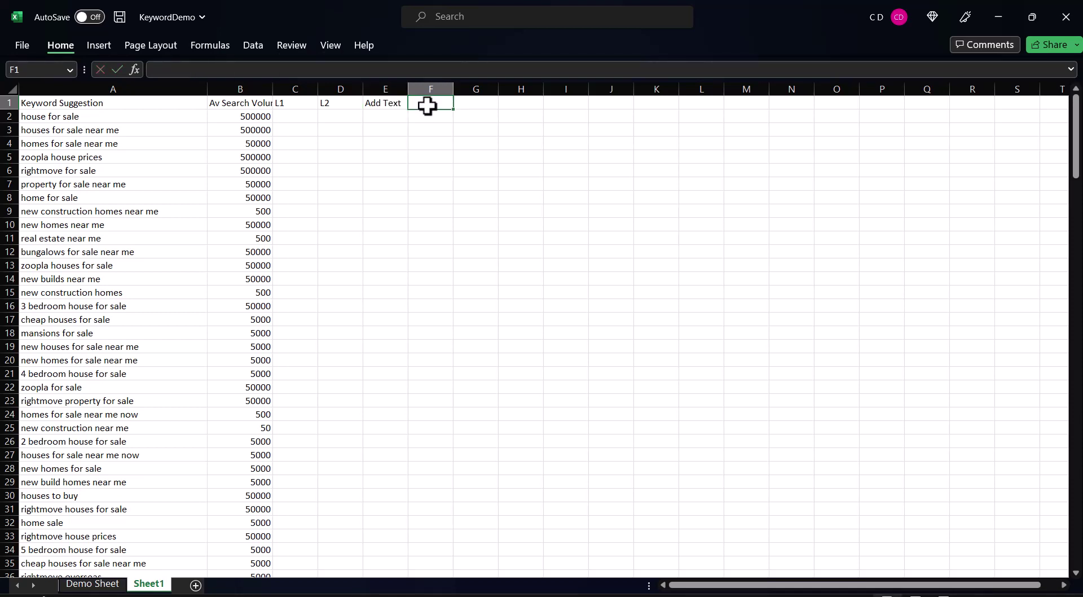
pyautogui.click(278, 69)
pyautogui.write('LK1')
pyautogui.click(474, 104)
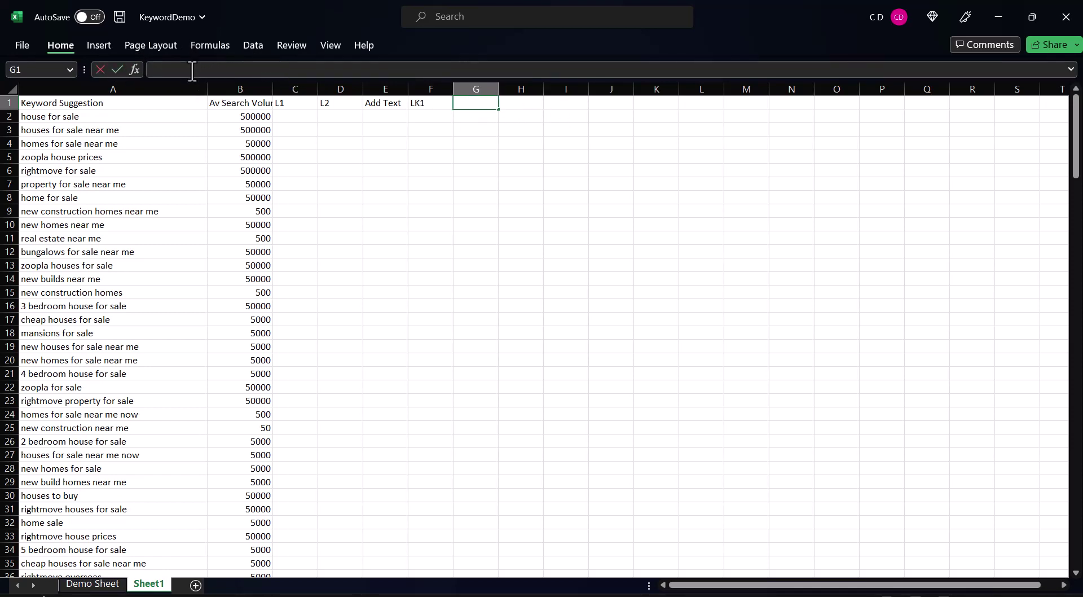
pyautogui.write('LK2')
pyautogui.click(117, 69)
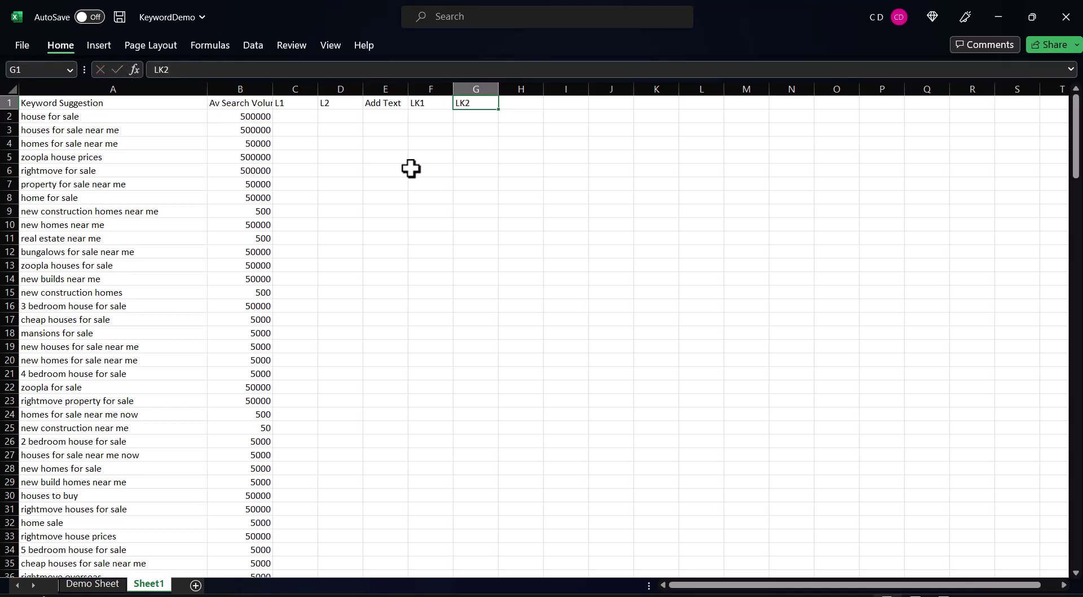
# - Insert a column before the L1 column and enter the heading "Link" in C1
pyautogui.click(298, 84)
pyautogui.rightClick(298, 85)
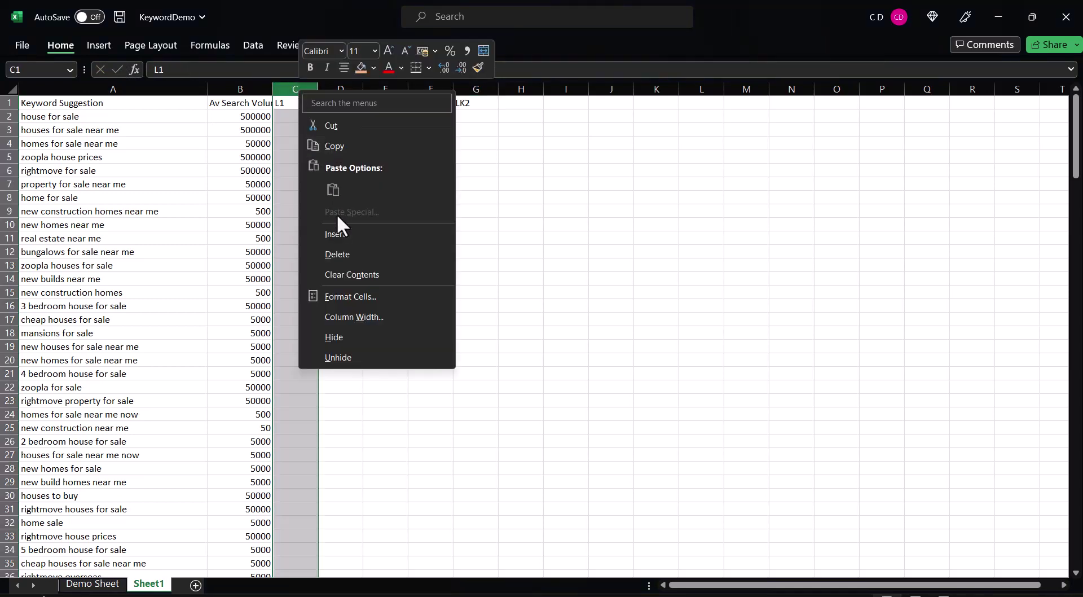
pyautogui.click(335, 233)
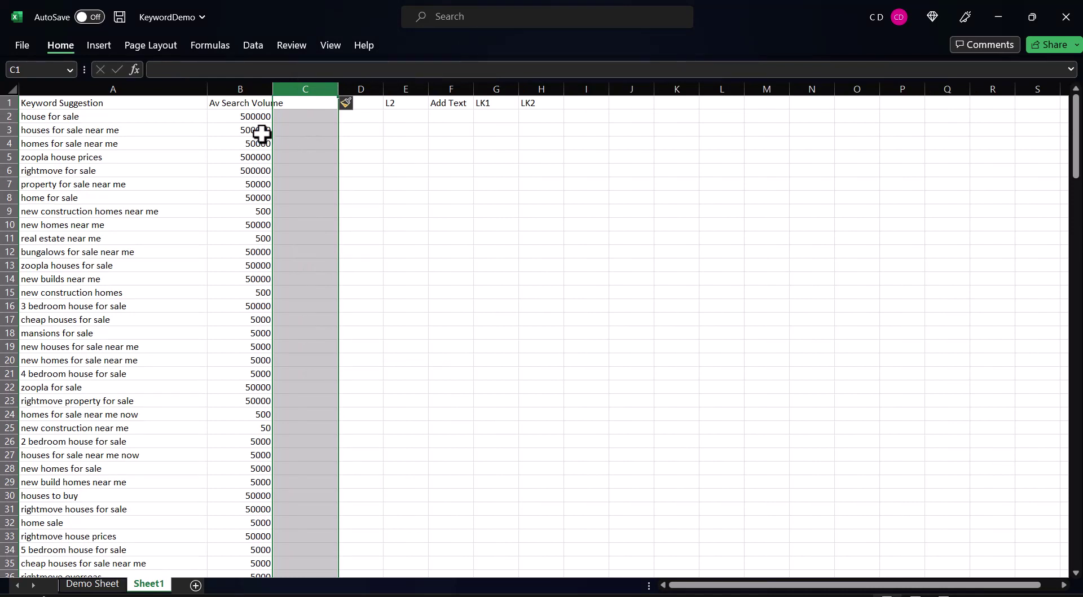
pyautogui.click(309, 104)
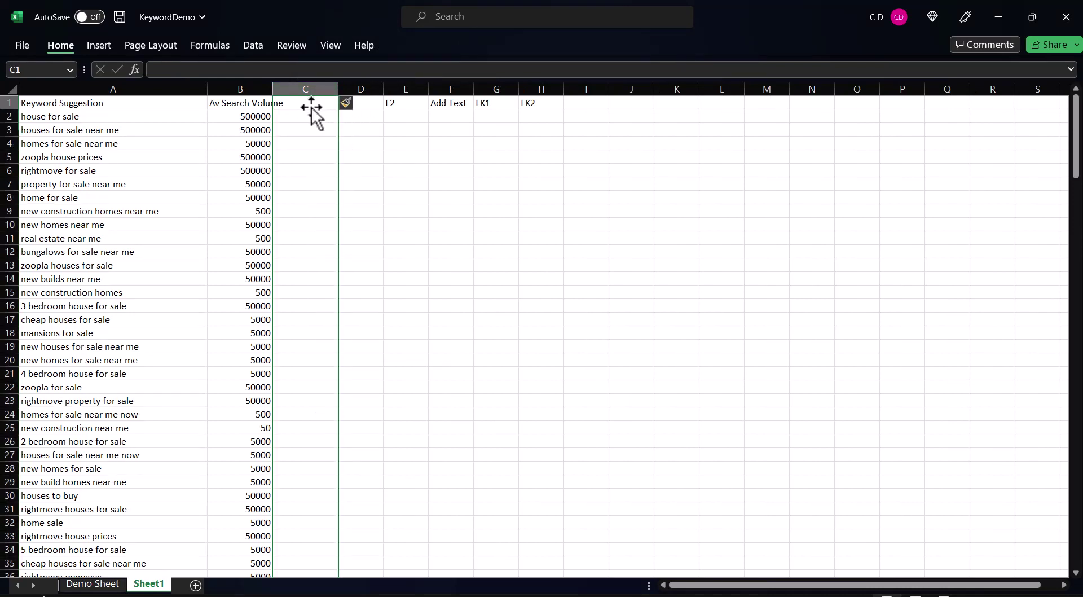
pyautogui.click(216, 68)
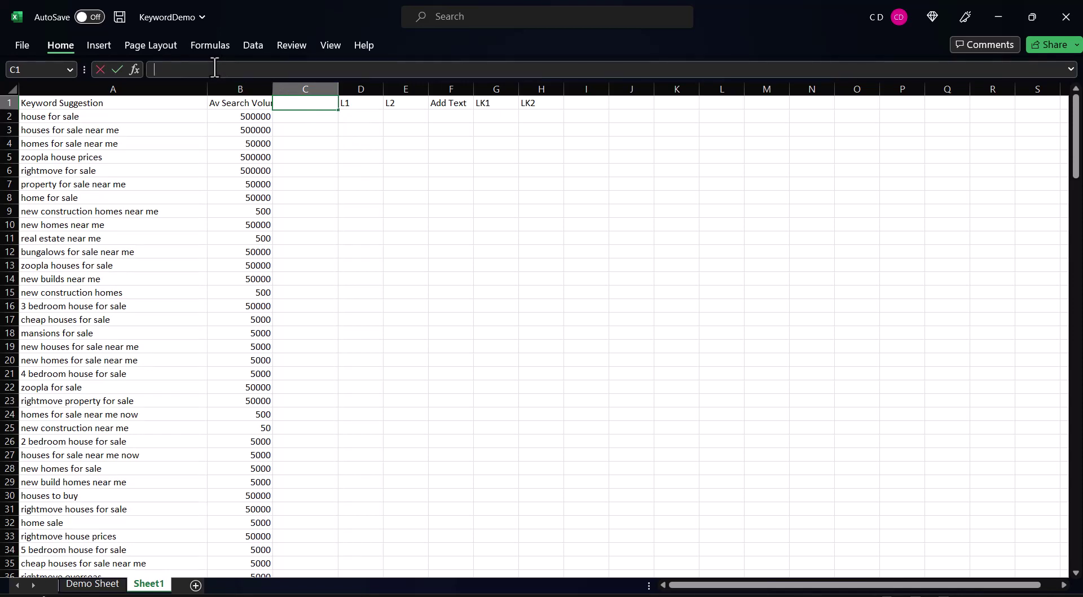
pyautogui.write('Link')
pyautogui.click(118, 68)
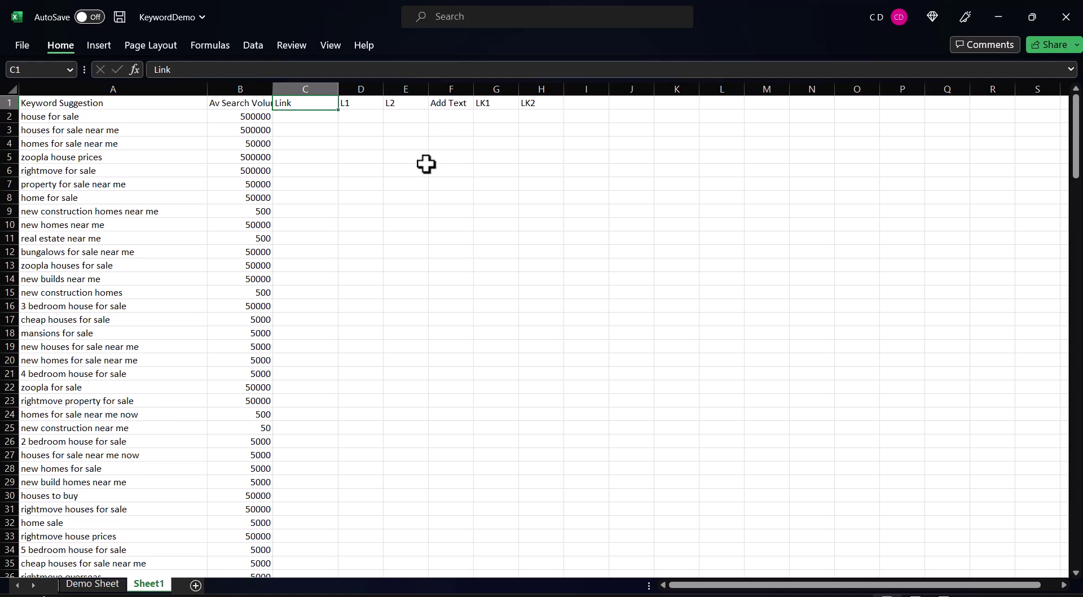
# - Convert the range A1:H197 into a table that uses the first row as headers
pyautogui.click(37, 107)
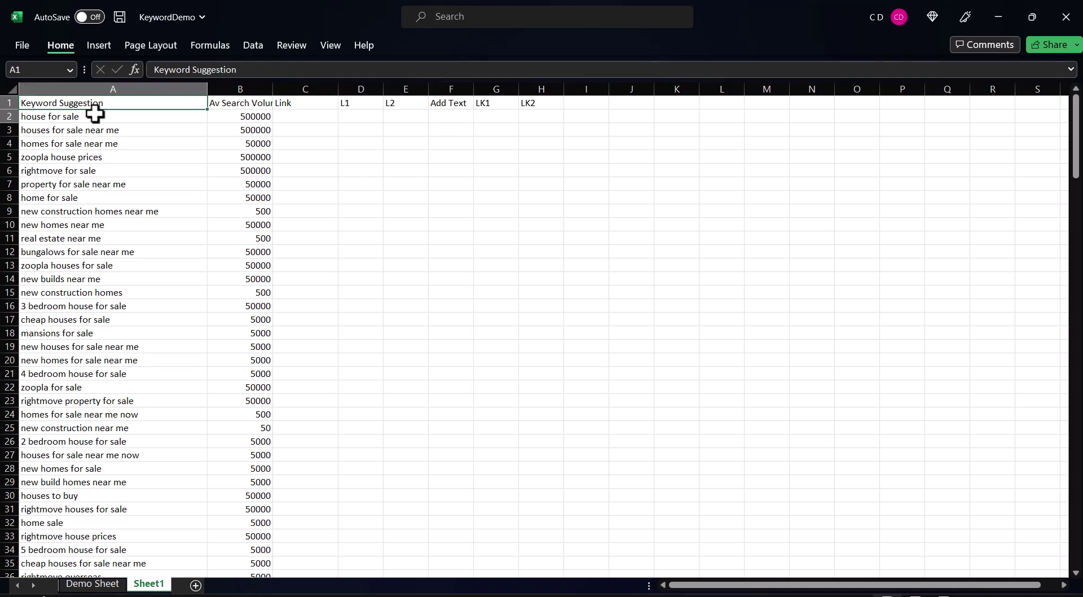
pyautogui.moveTo(95, 114); pyautogui.dragTo(544, 502)
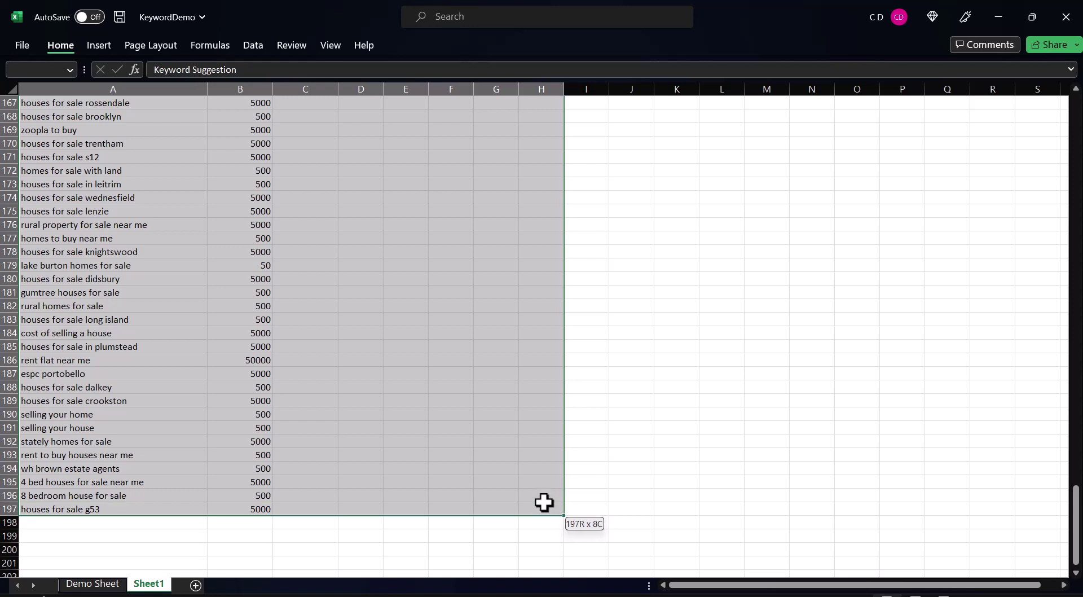
pyautogui.moveTo(545, 502); pyautogui.dragTo(544, 502)
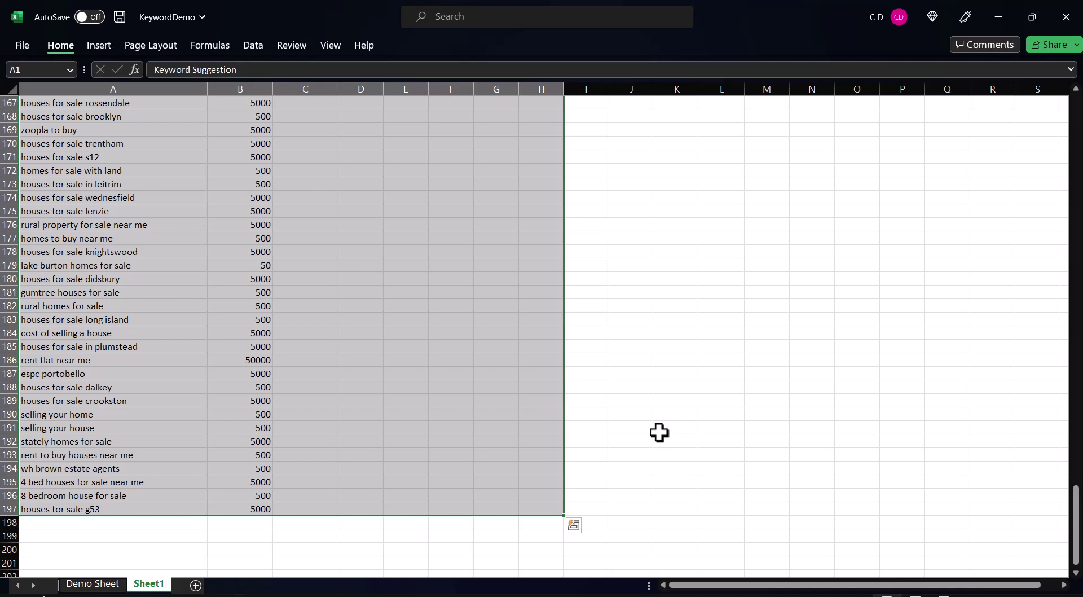
pyautogui.hotkey('ctrl', 't')
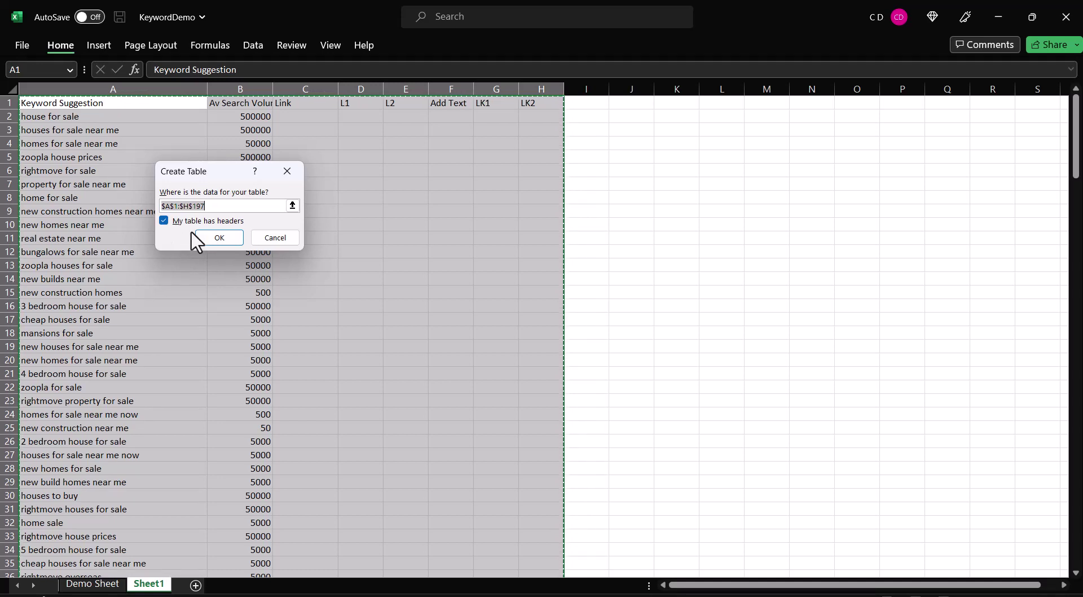
pyautogui.click(234, 237)
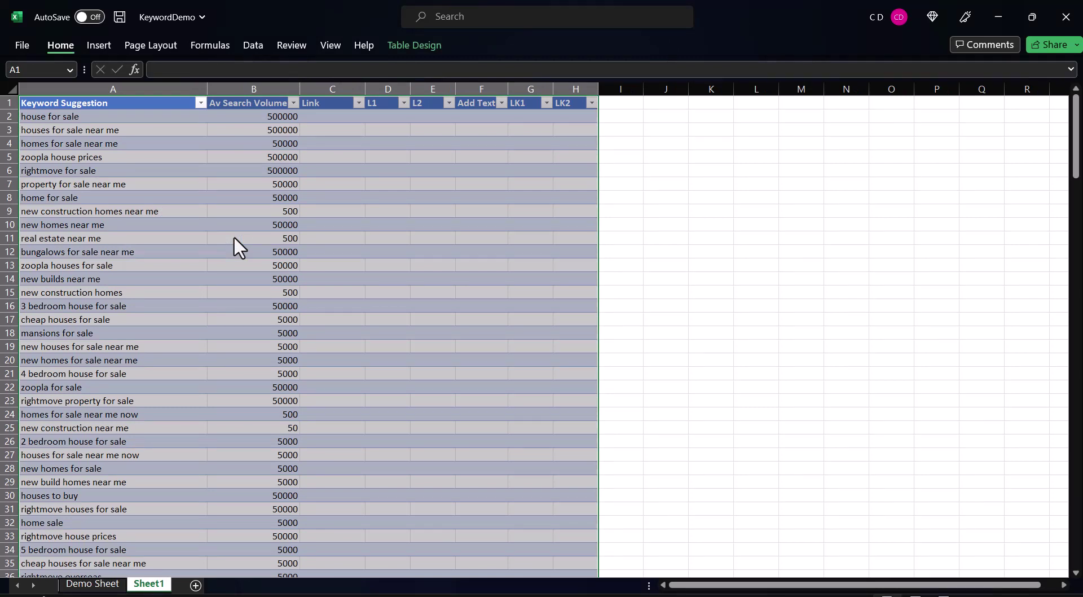
pyautogui.click(350, 232)
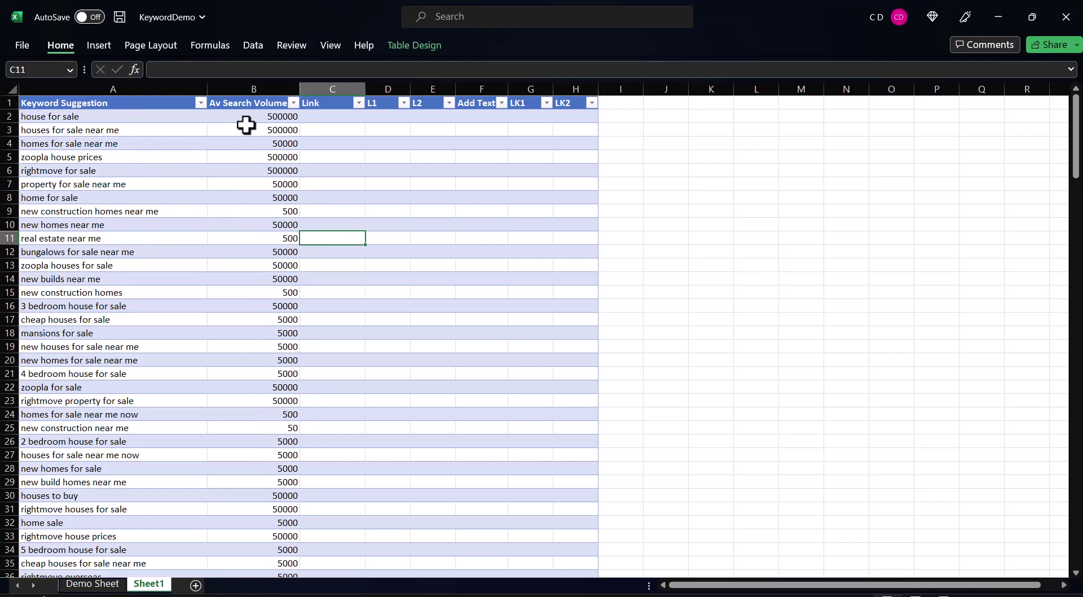
# - Sort the table by Av Search Volume from largest to smallest and add blue gradient data bars to column B
pyautogui.click(294, 103)
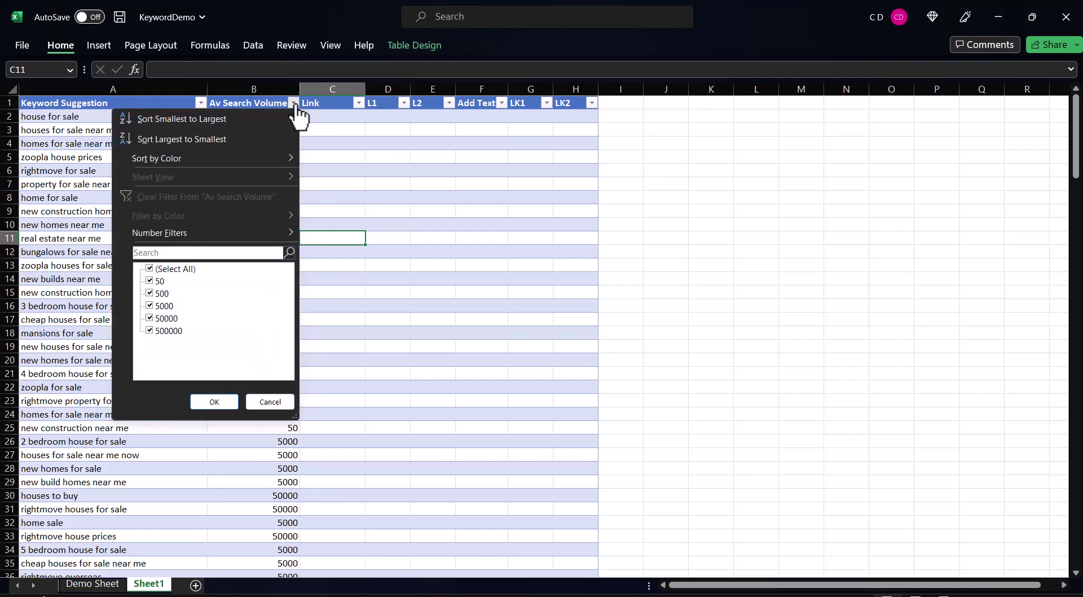
pyautogui.click(171, 140)
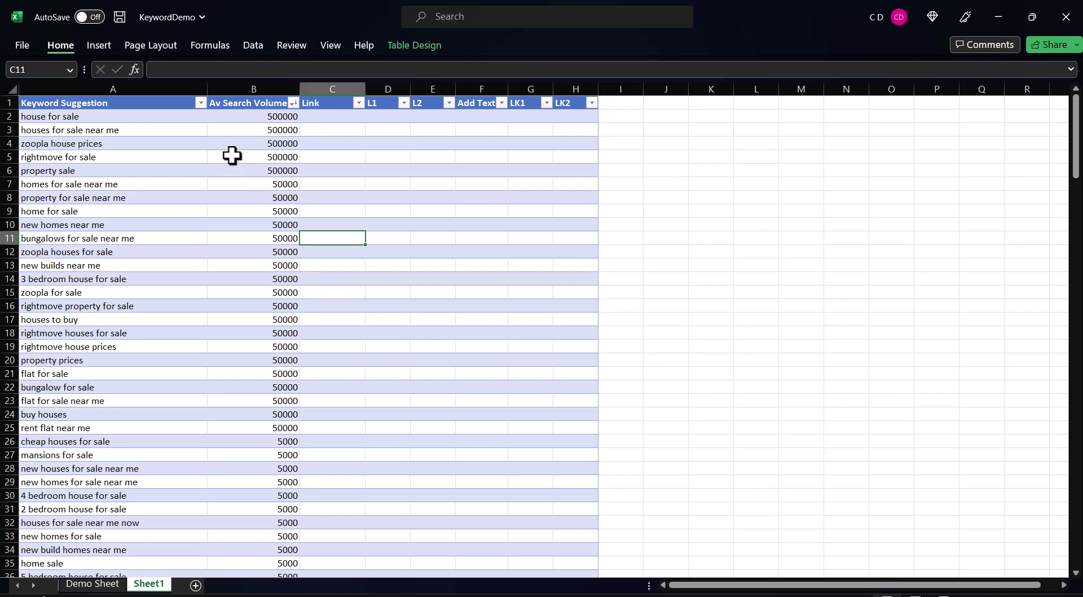
pyautogui.click(232, 89)
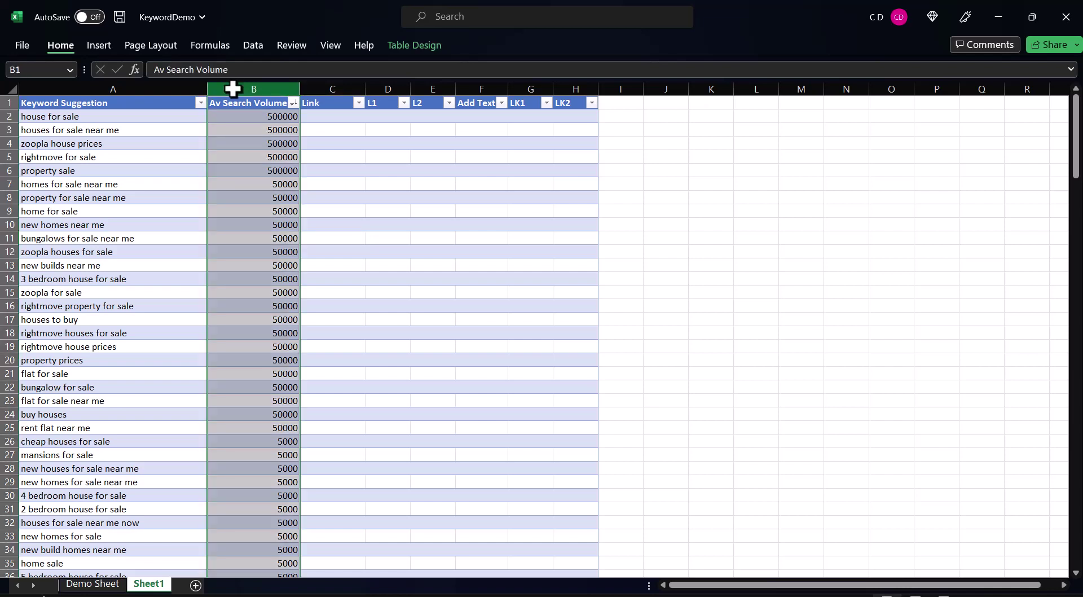
pyautogui.press('Down')
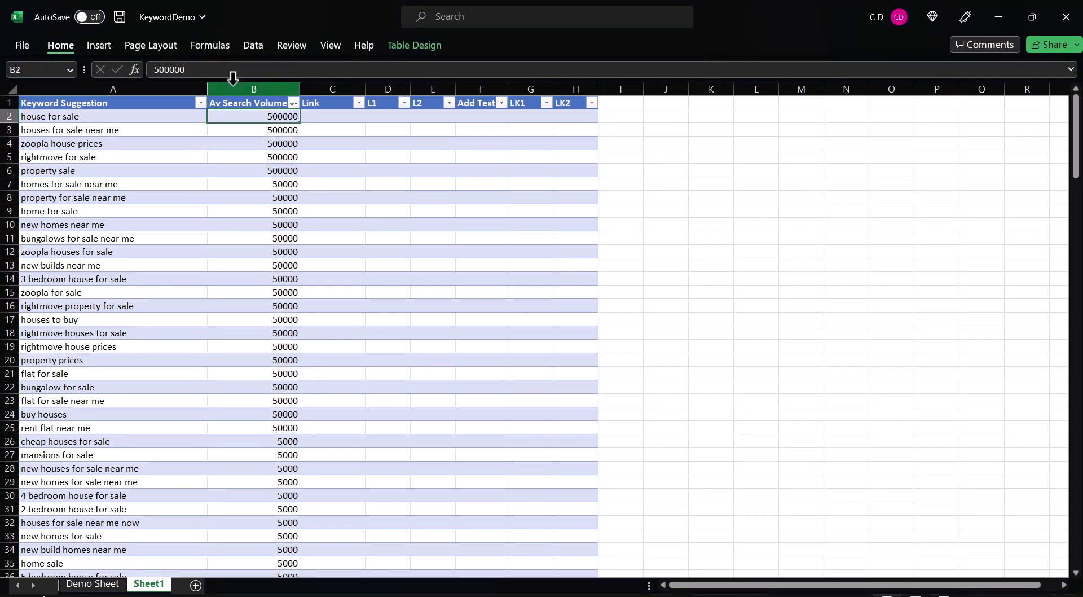
pyautogui.click(232, 85)
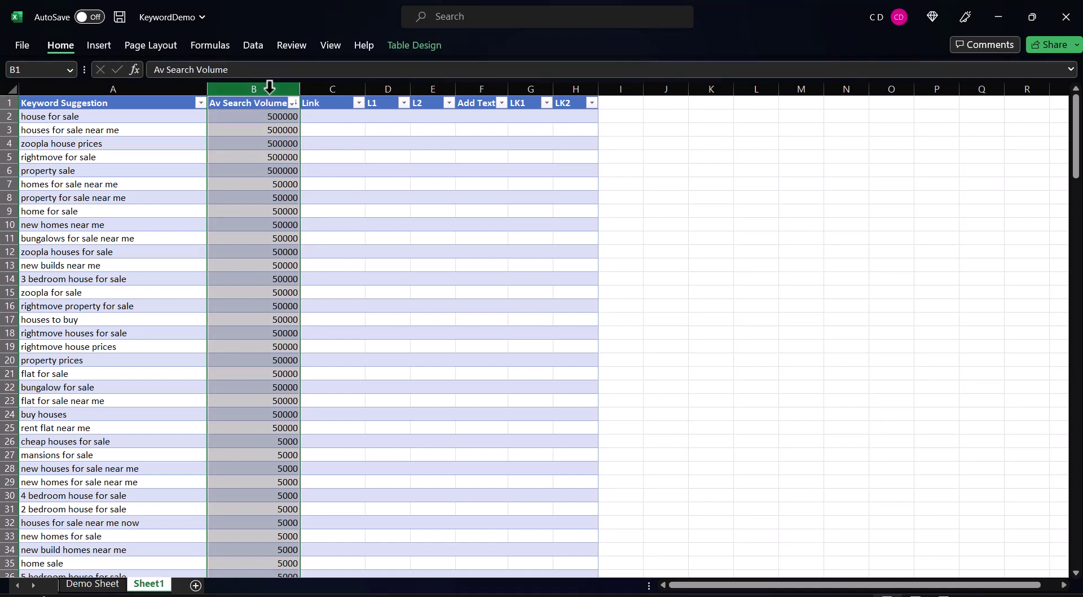
pyautogui.click(60, 45)
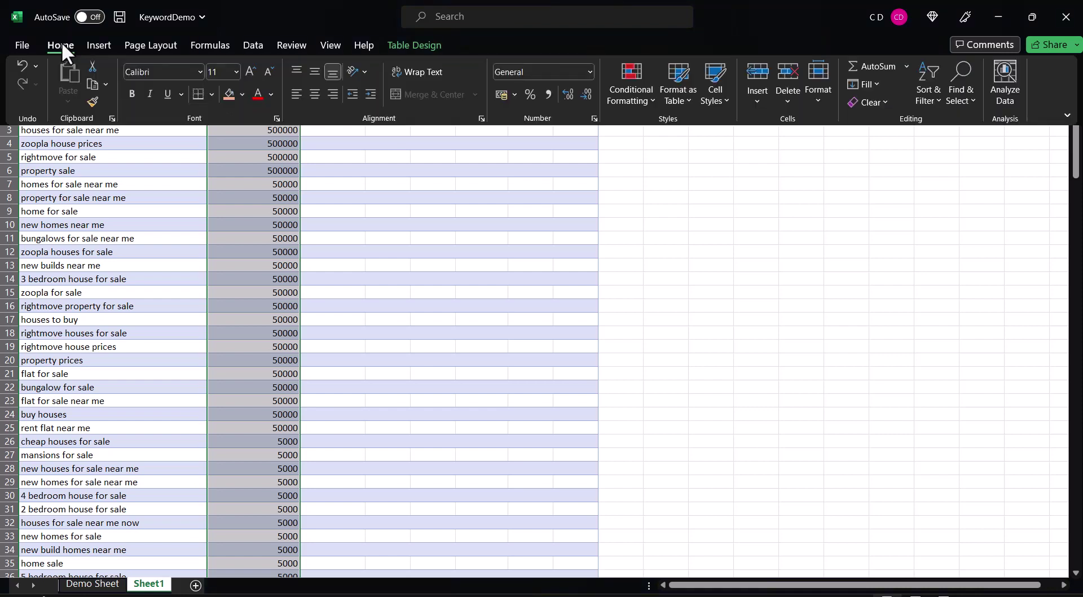
pyautogui.click(634, 84)
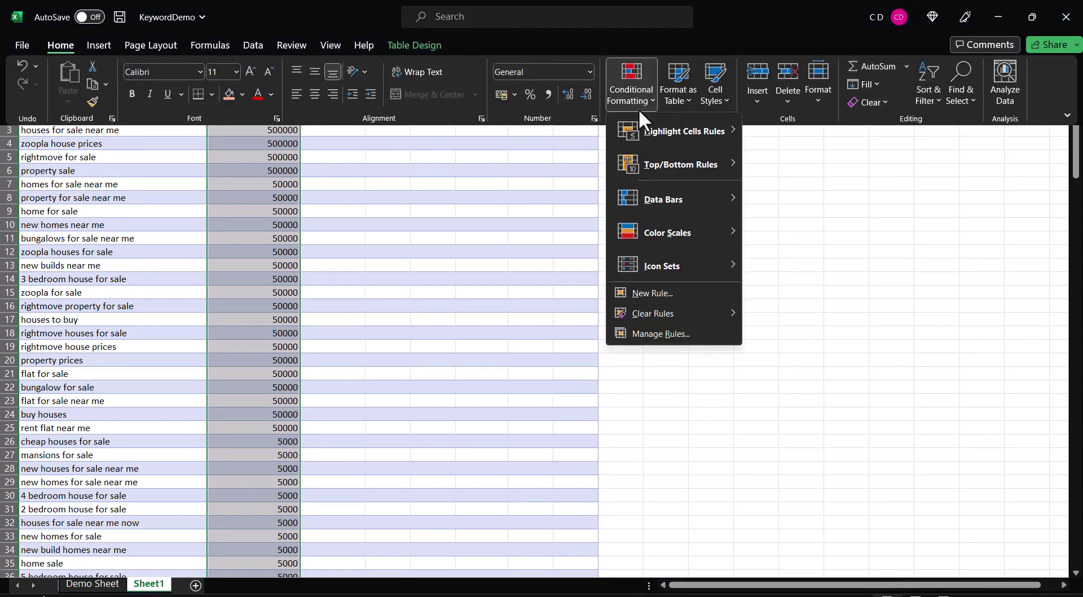
pyautogui.moveTo(670, 198)
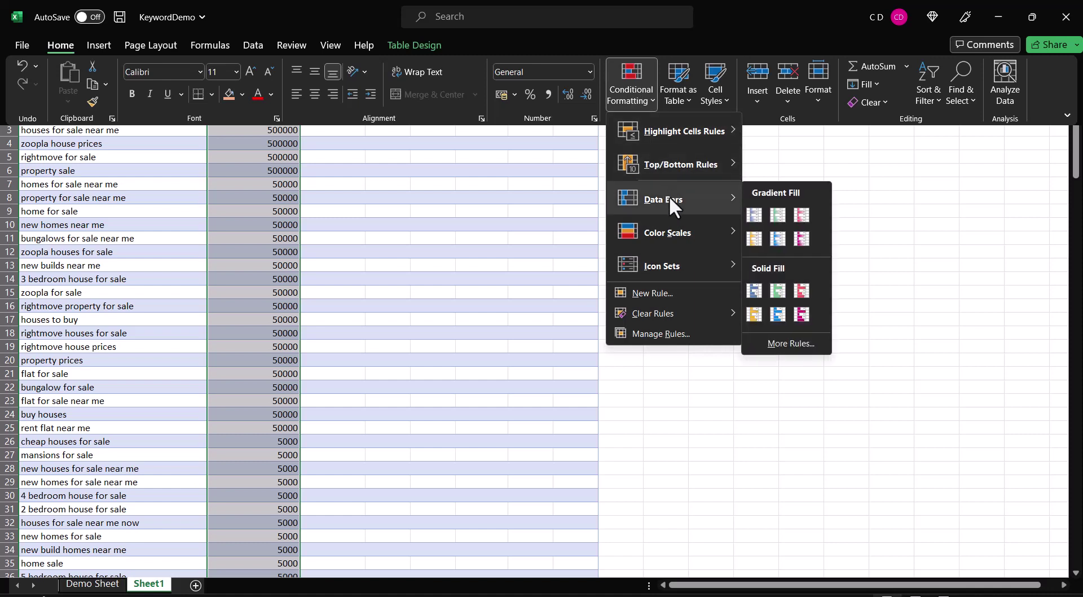
pyautogui.click(753, 211)
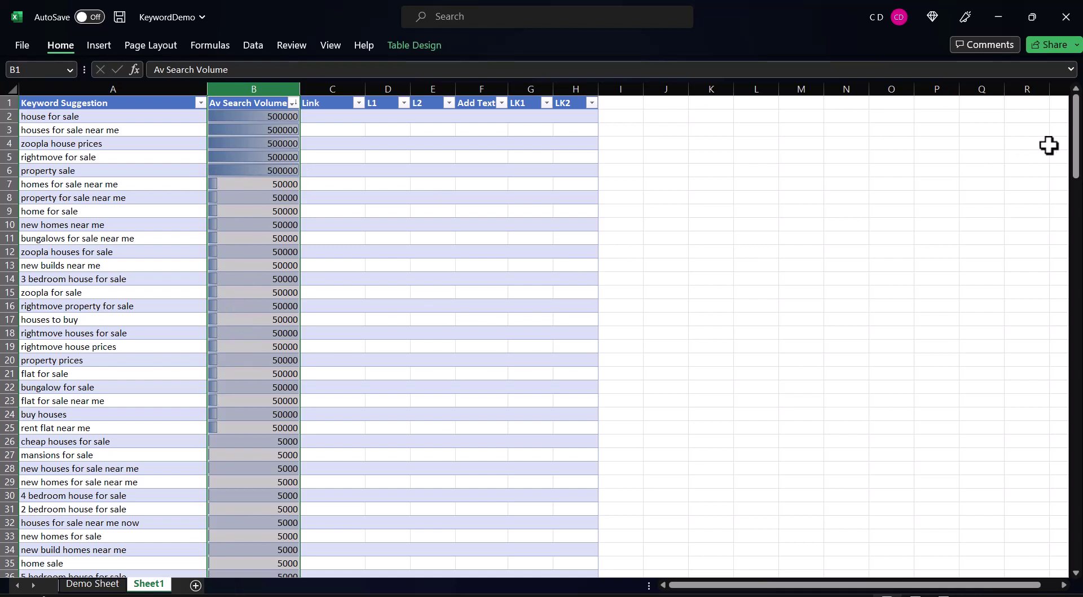
# - Sort the table by the Keyword Suggestion column from A to Z
pyautogui.moveTo(1075, 141); pyautogui.dragTo(1066, 552)
pyautogui.click(266, 530)
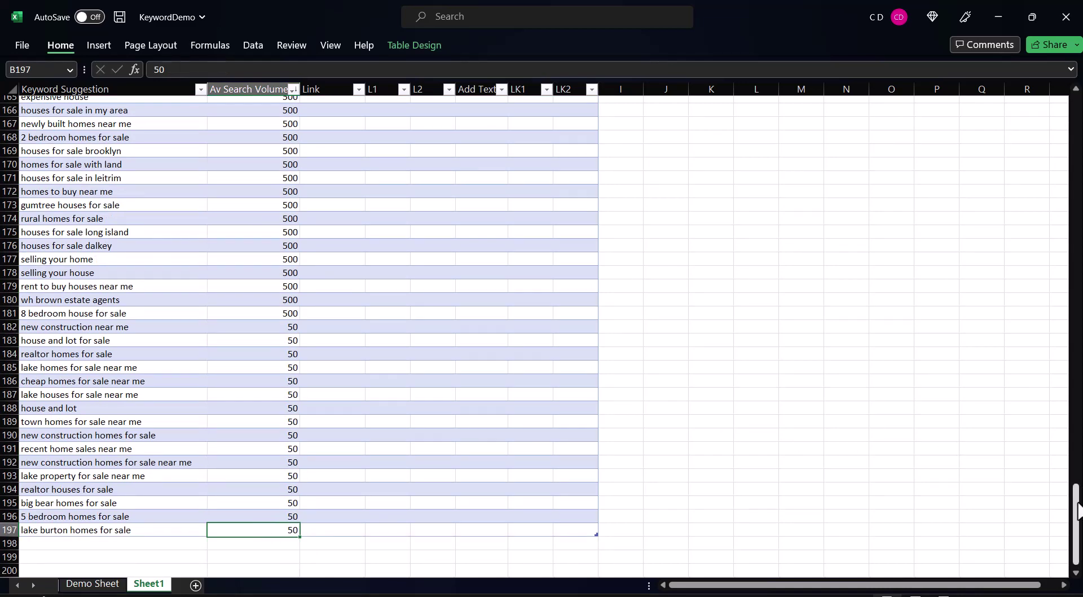
pyautogui.moveTo(1077, 518); pyautogui.dragTo(1077, 135)
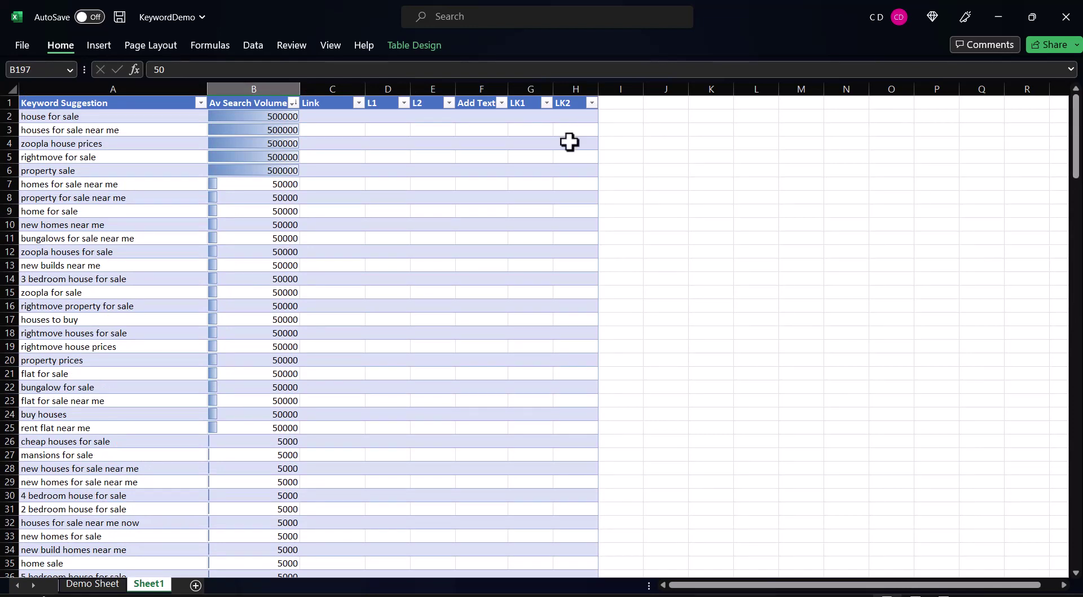
pyautogui.click(200, 103)
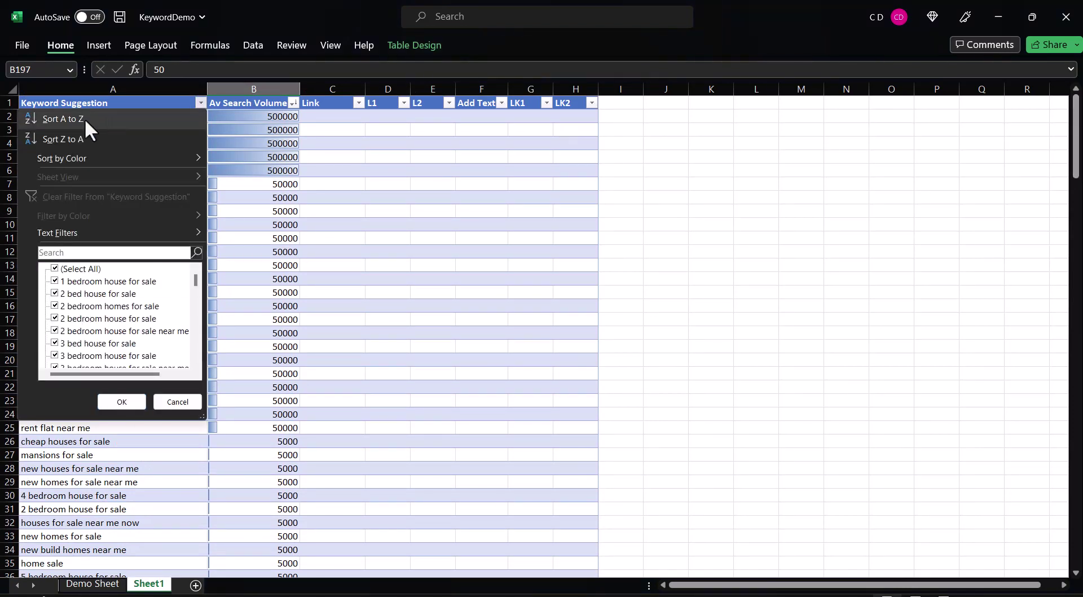
pyautogui.click(65, 118)
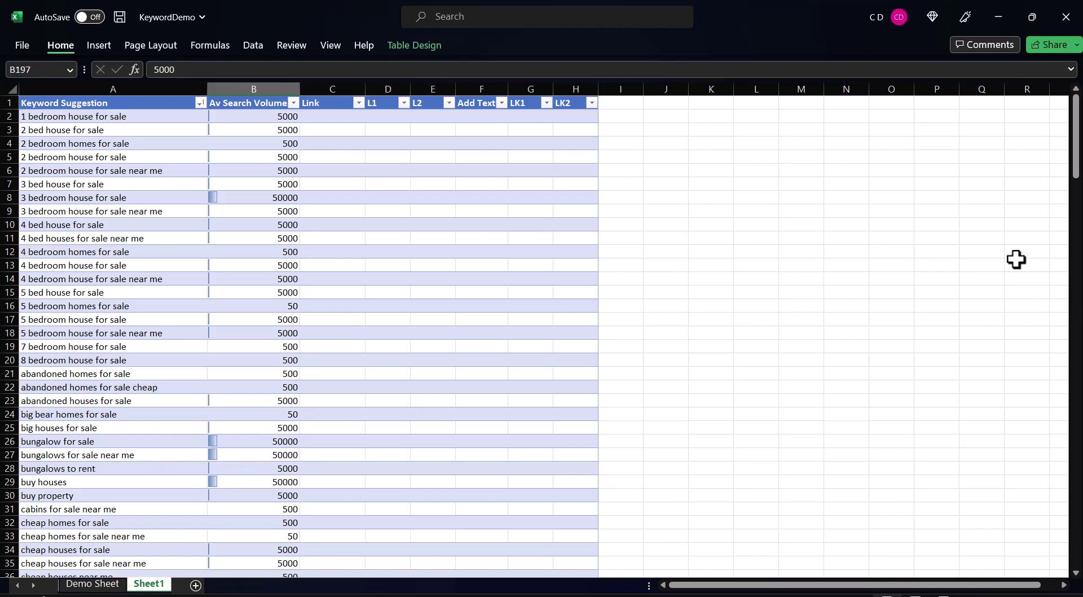
pyautogui.moveTo(1077, 167); pyautogui.dragTo(942, 123)
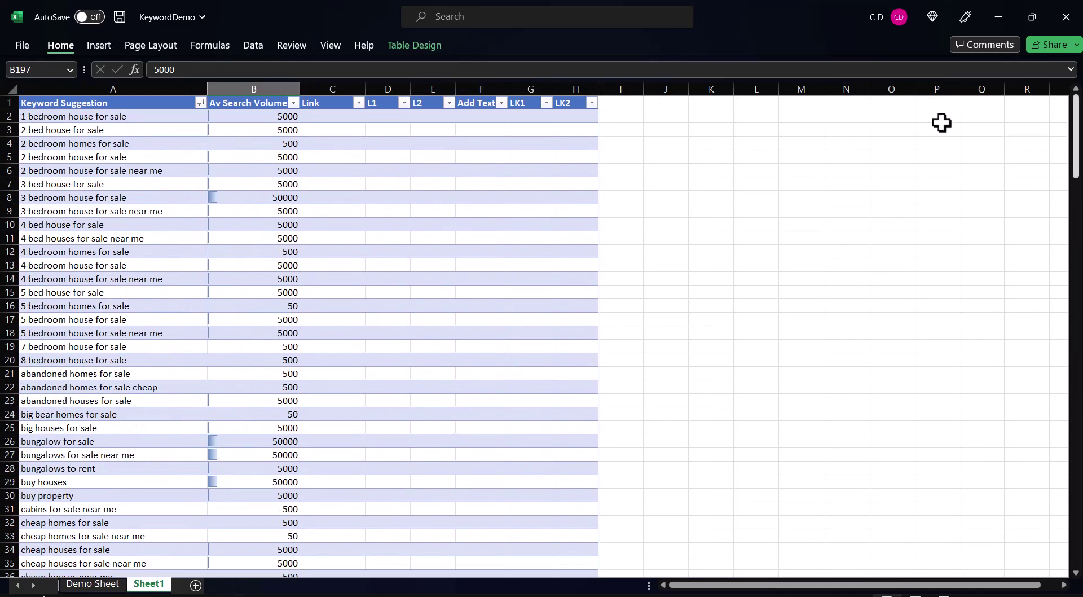
# - Sort the table by the Av Search Volume column from largest to smallest
pyautogui.click(293, 103)
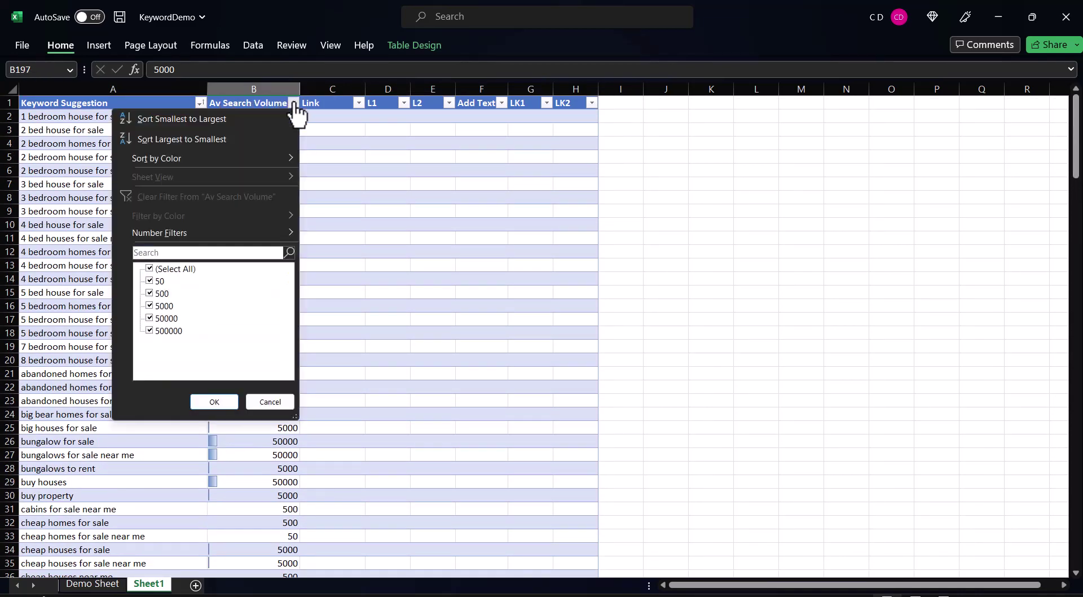
pyautogui.click(208, 139)
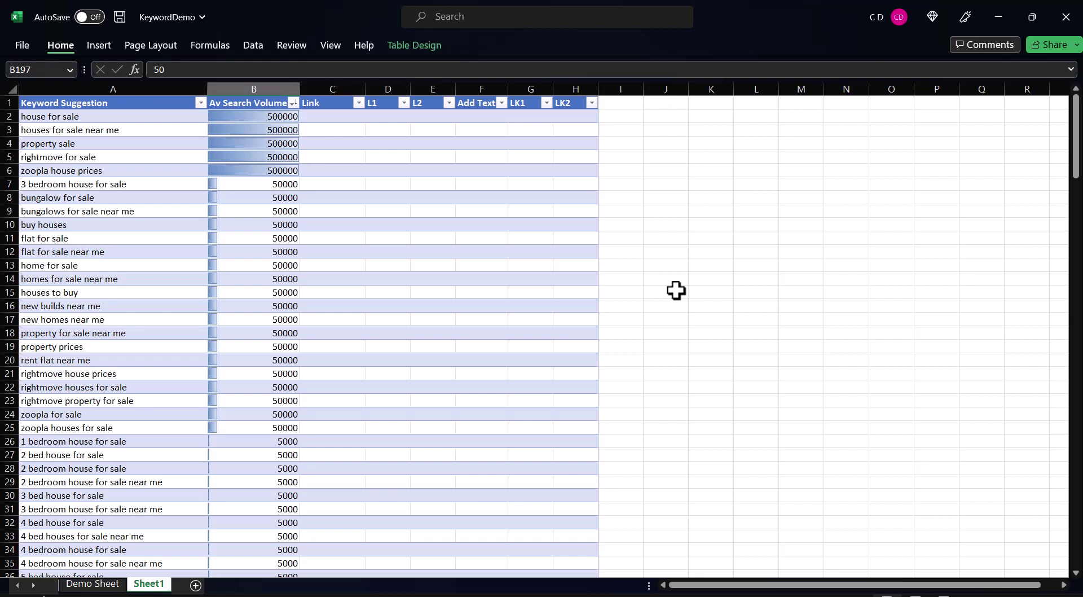
pyautogui.hotkey('alt', 'Tab')
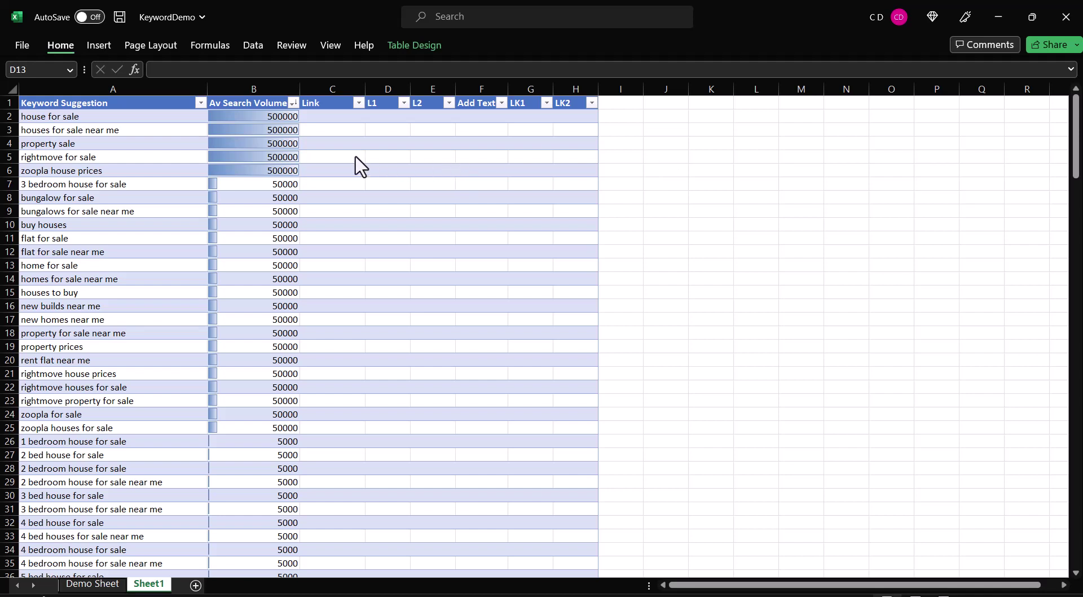
pyautogui.click(328, 116)
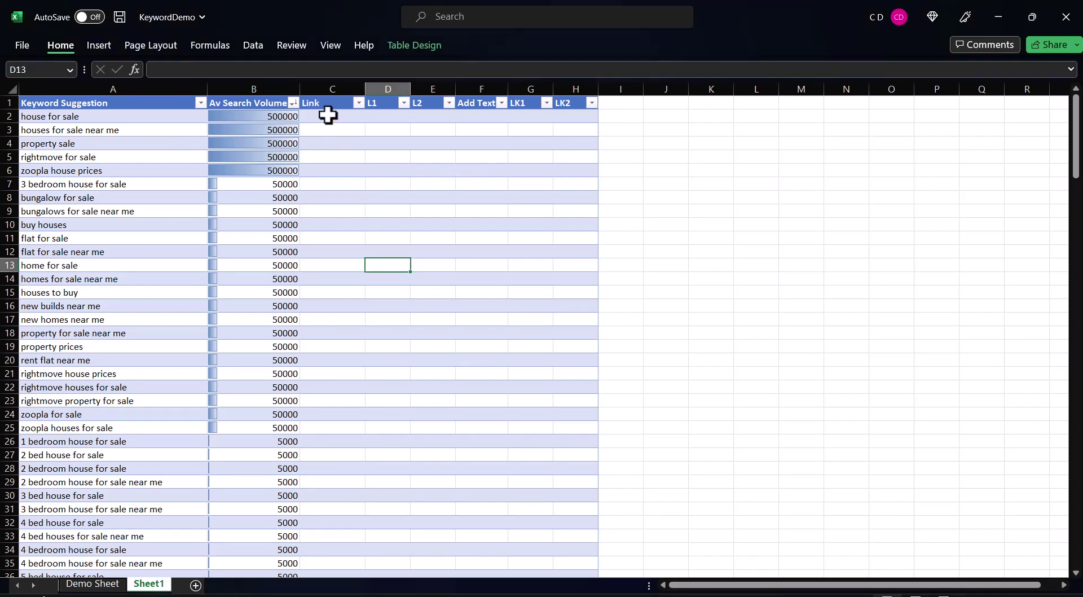
pyautogui.click(328, 116)
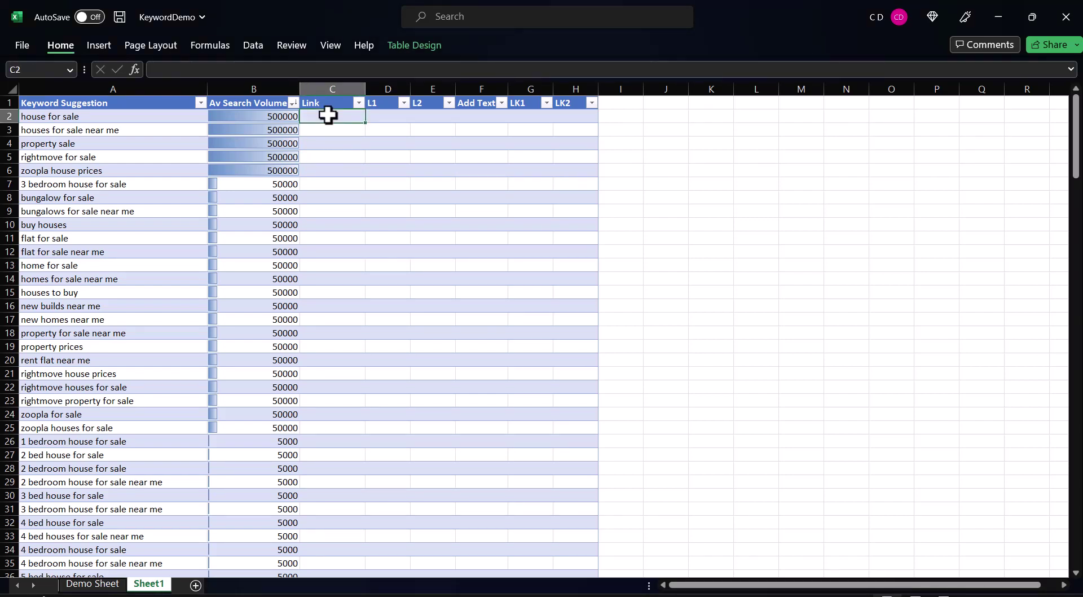
pyautogui.click(193, 71)
pyautogui.write('=HYPERLINK(CONCATENATE("https://google.co.uk/search?gl=en&hl=en&pws=0&q="&[@[Keyword Suggestion]]), "check")')
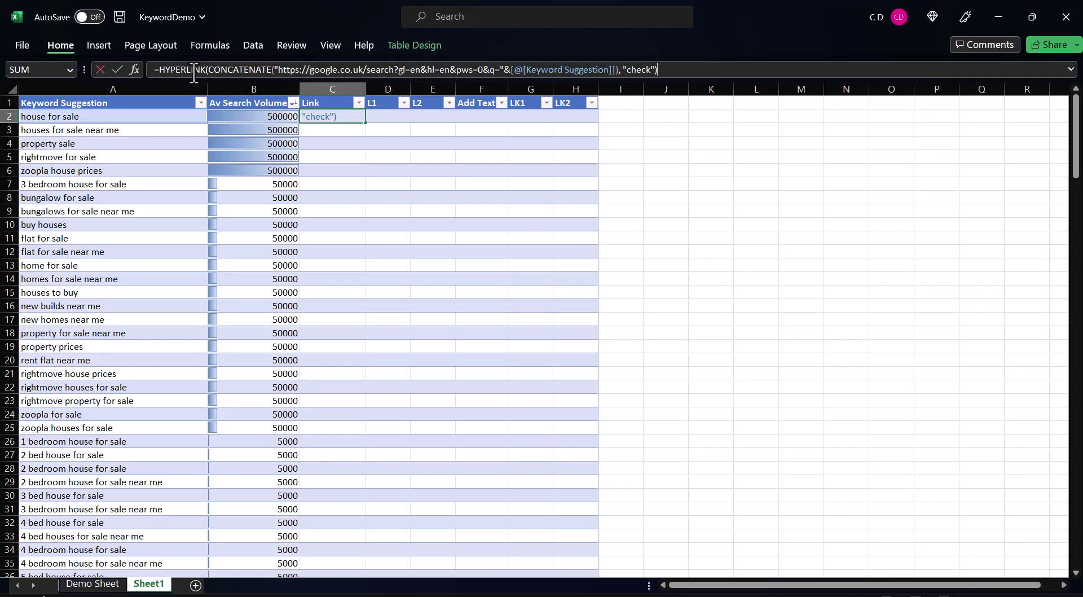
pyautogui.click(121, 69)
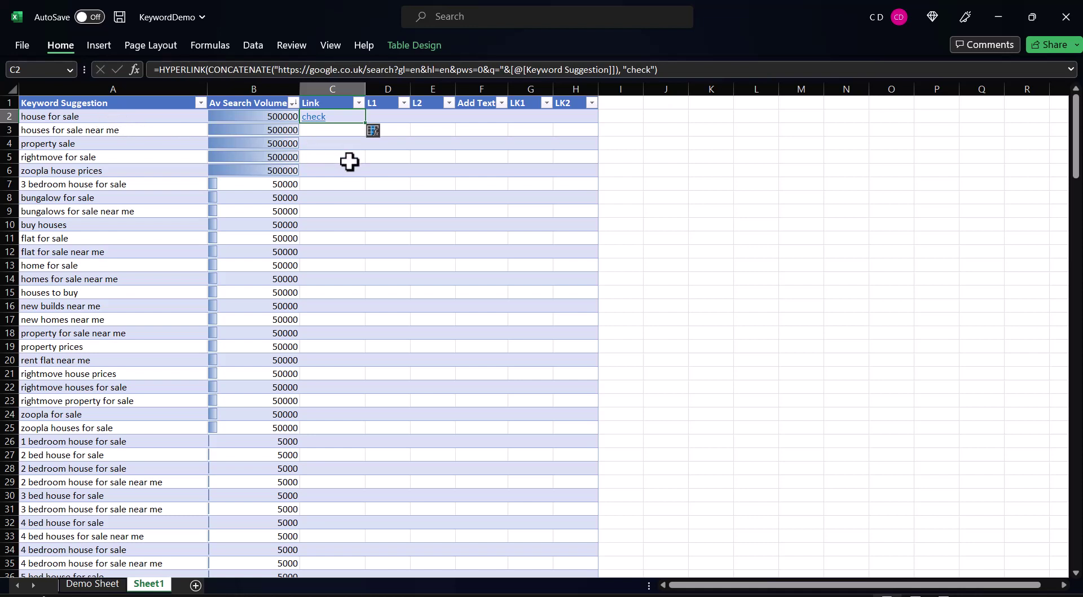
pyautogui.click(374, 132)
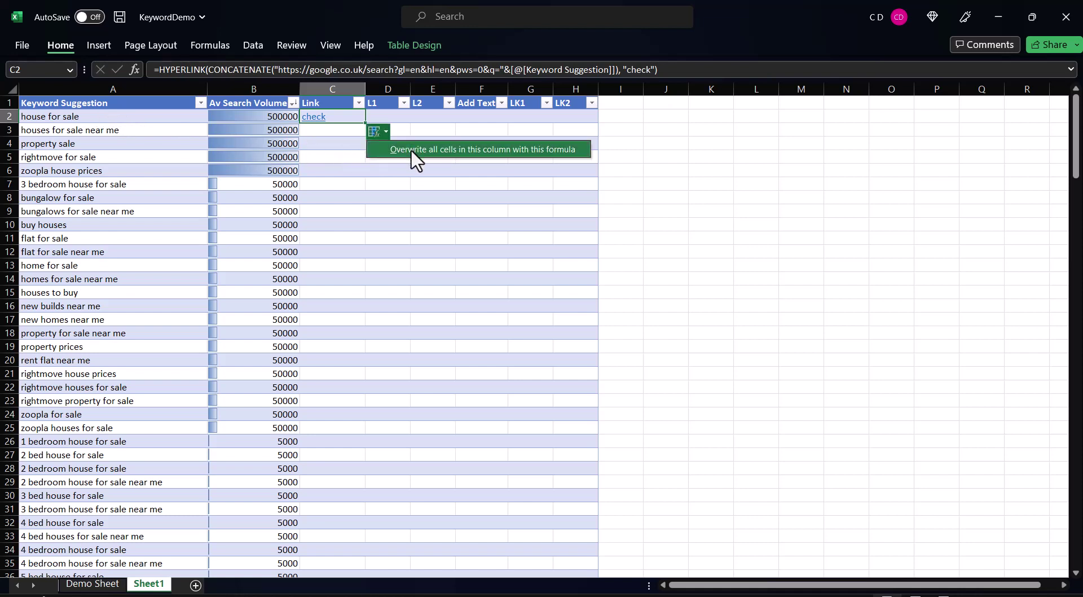
pyautogui.click(416, 150)
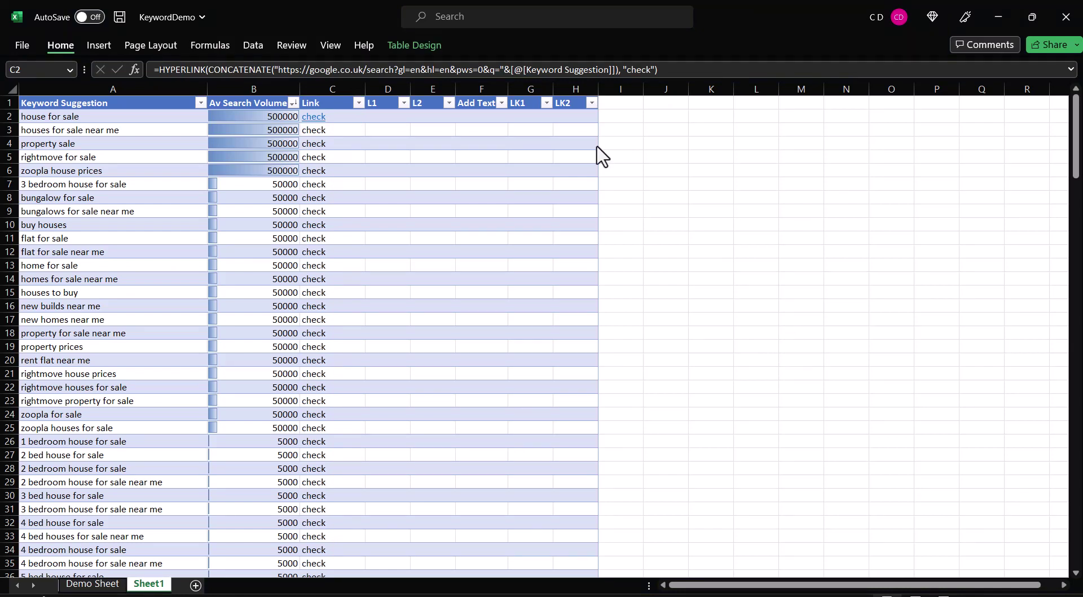
# - Enter "Oakwood" in the L1 cell D2 and "California" in the L2 cell E2
pyautogui.click(387, 115)
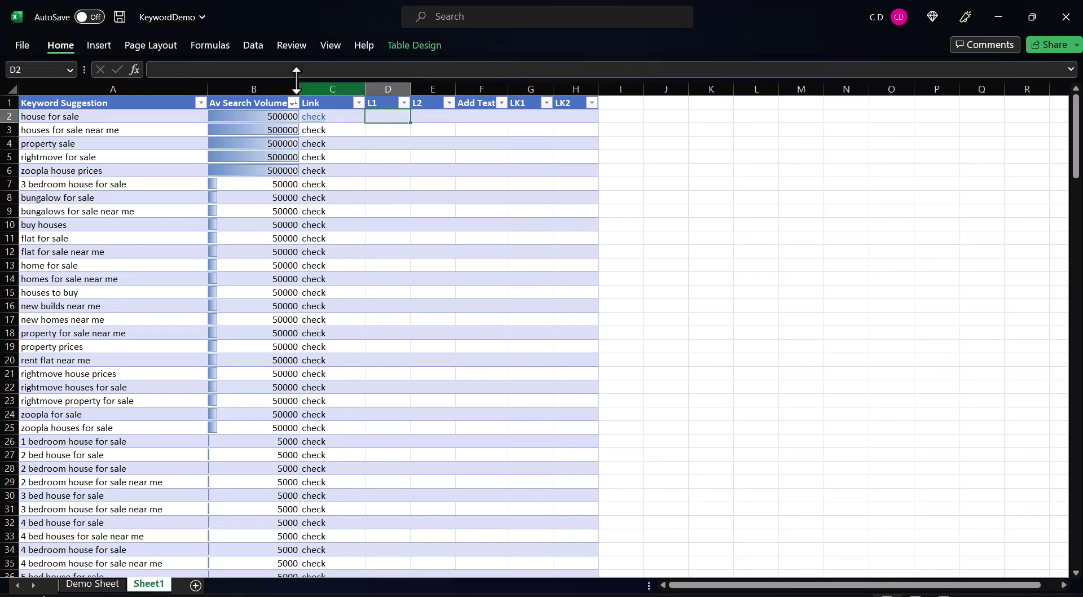
pyautogui.click(253, 69)
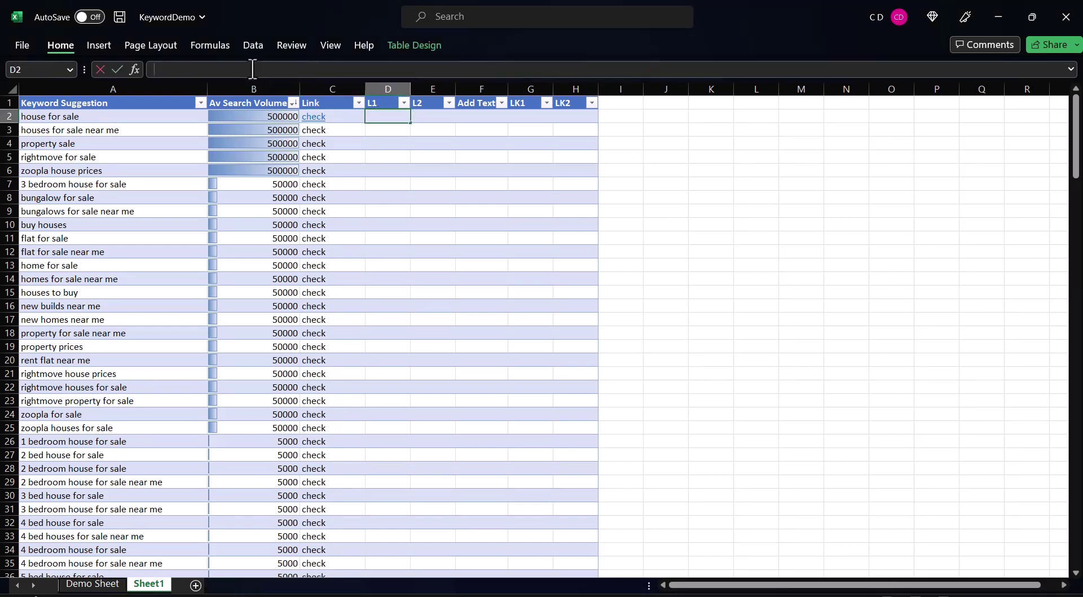
pyautogui.write('Oakwood')
pyautogui.click(425, 120)
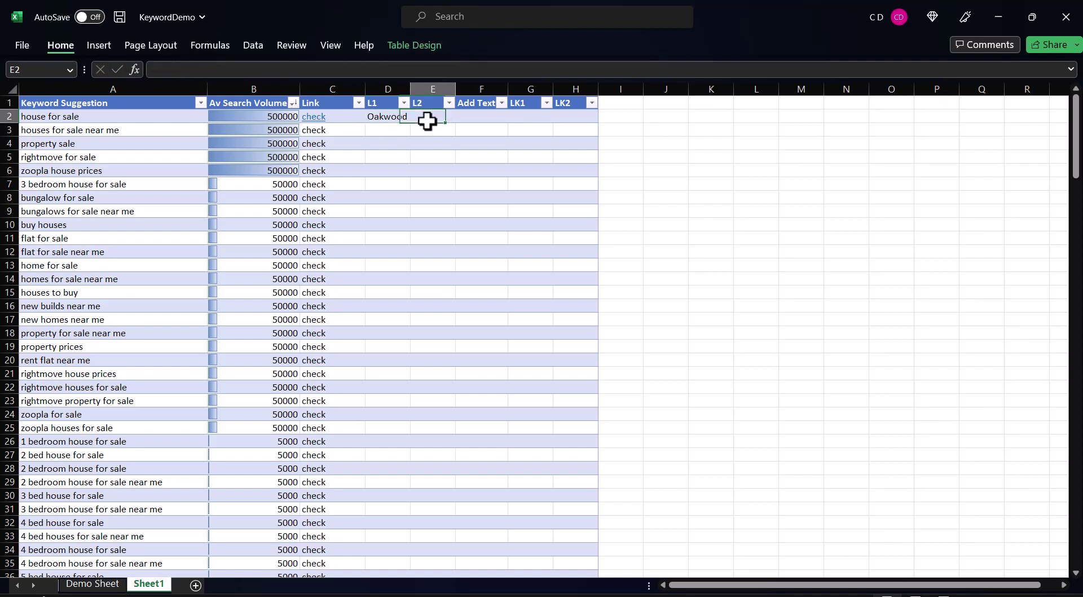
pyautogui.click(216, 72)
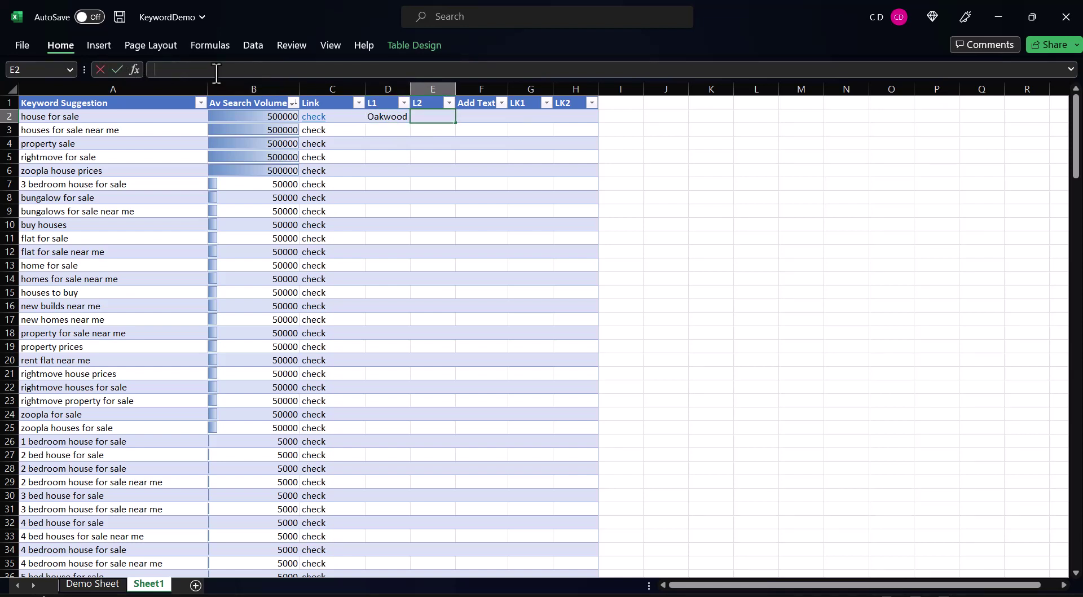
pyautogui.write('California')
pyautogui.click(118, 69)
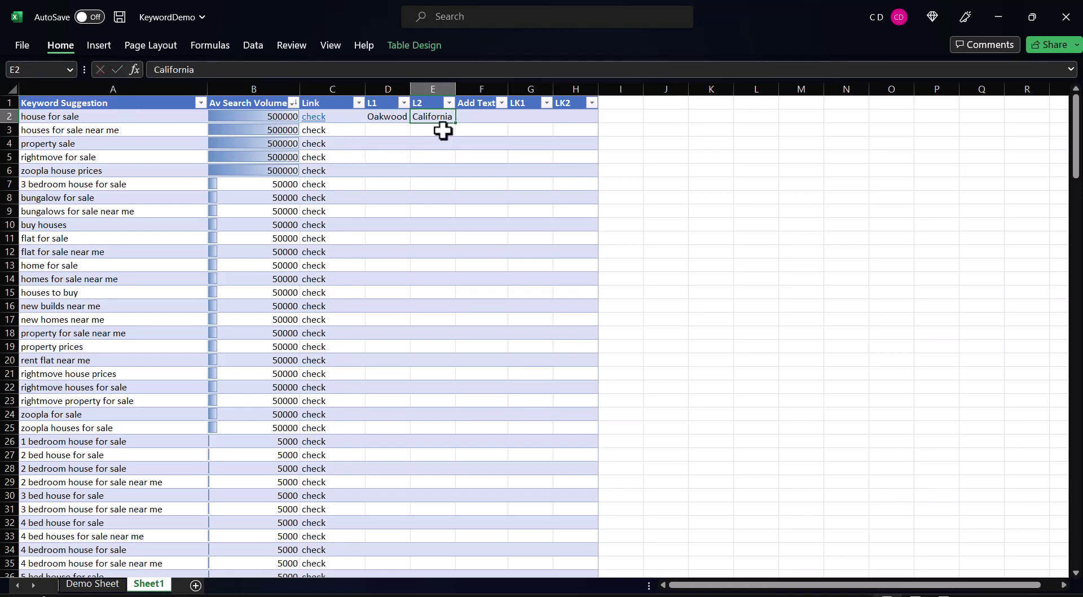
# - Enter "near me" in F2 under the Add Text heading
pyautogui.click(475, 117)
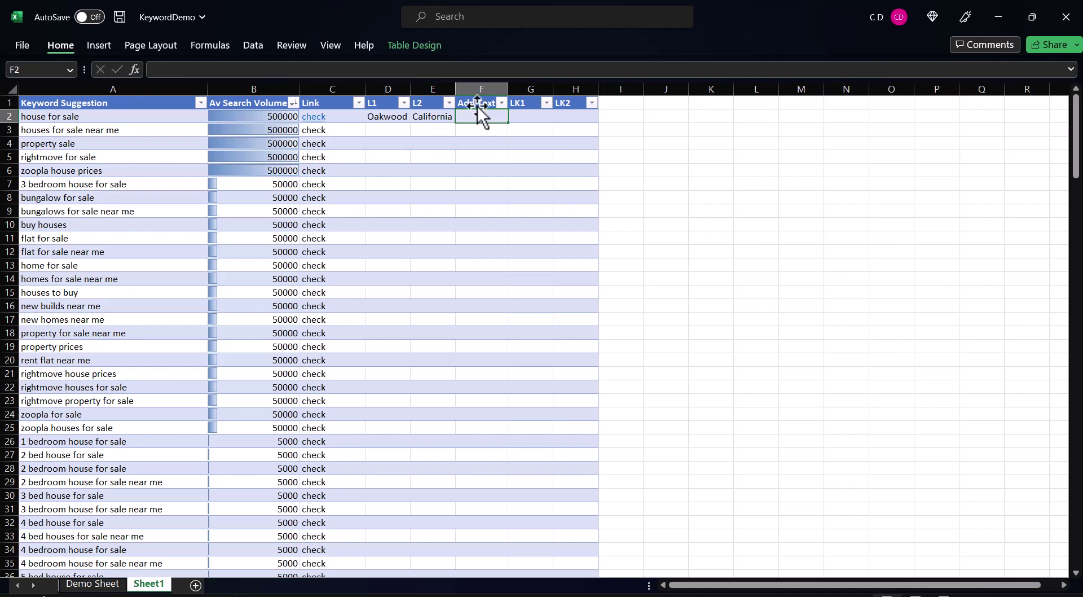
pyautogui.click(207, 69)
pyautogui.write('near me')
pyautogui.click(116, 70)
# - Replace the Add Text entry in F2 with "Clothing"
pyautogui.moveTo(194, 72); pyautogui.dragTo(154, 71)
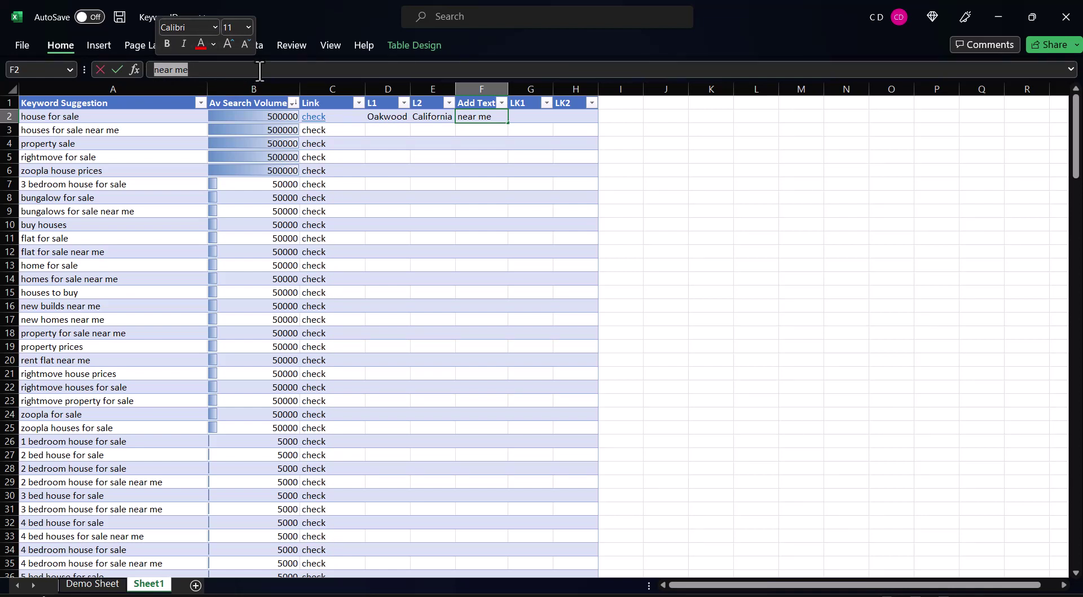
pyautogui.write('Clothing')
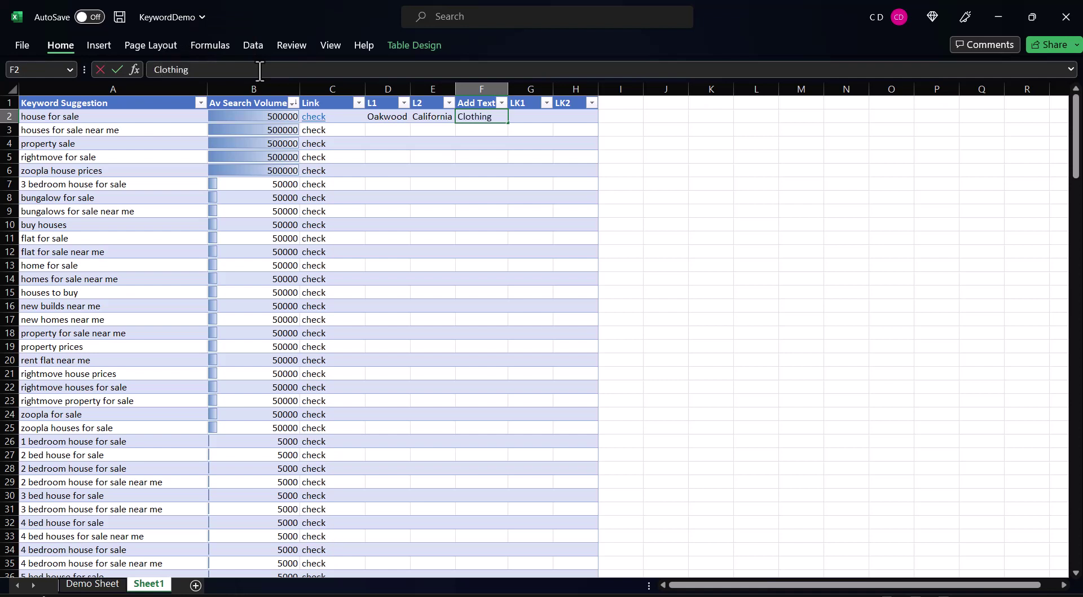
pyautogui.click(118, 70)
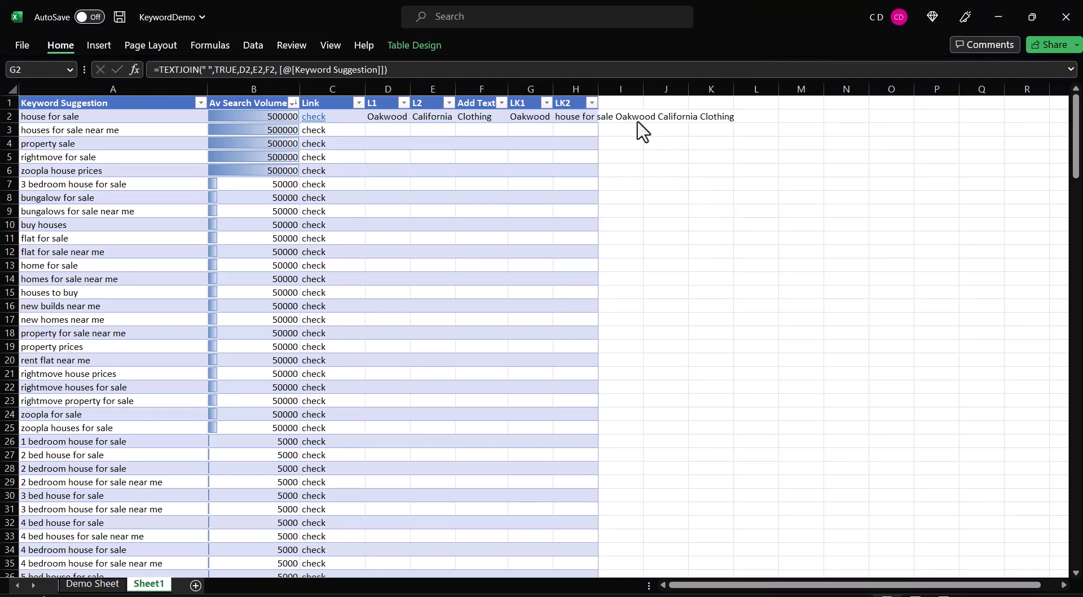
# - Autofit the LK1 and LK2 columns (G and H) to show the full joined keyword phrases
pyautogui.click(542, 85)
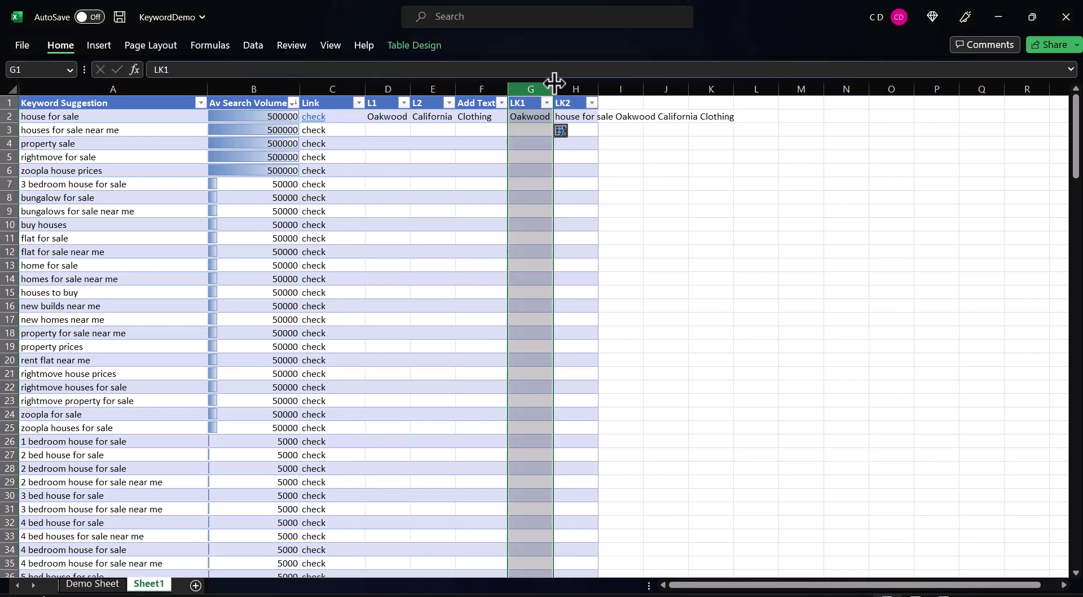
pyautogui.doubleClick(553, 84)
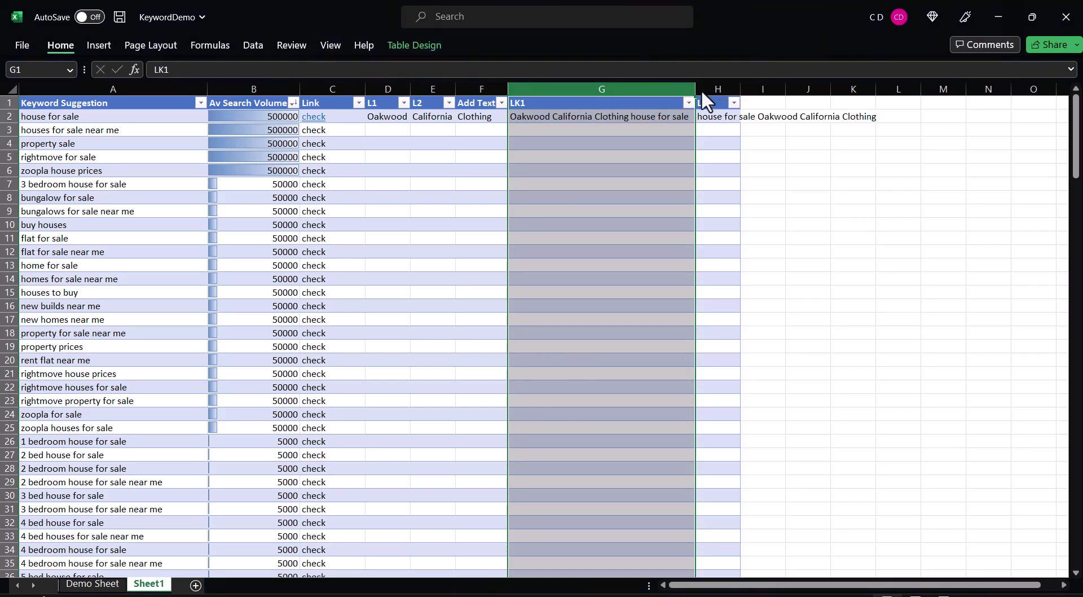
pyautogui.click(707, 86)
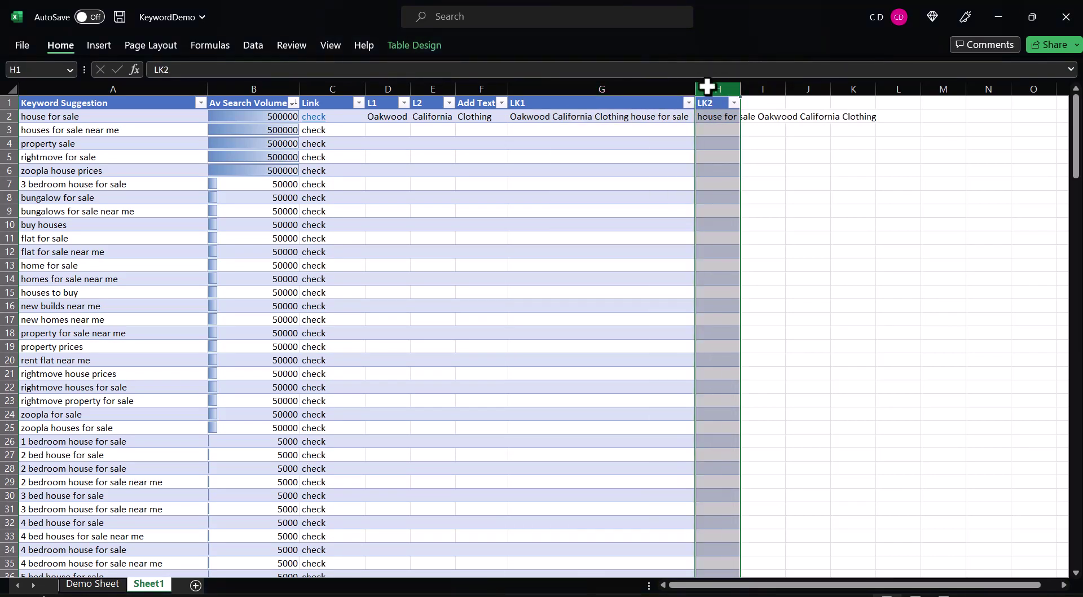
pyautogui.doubleClick(741, 86)
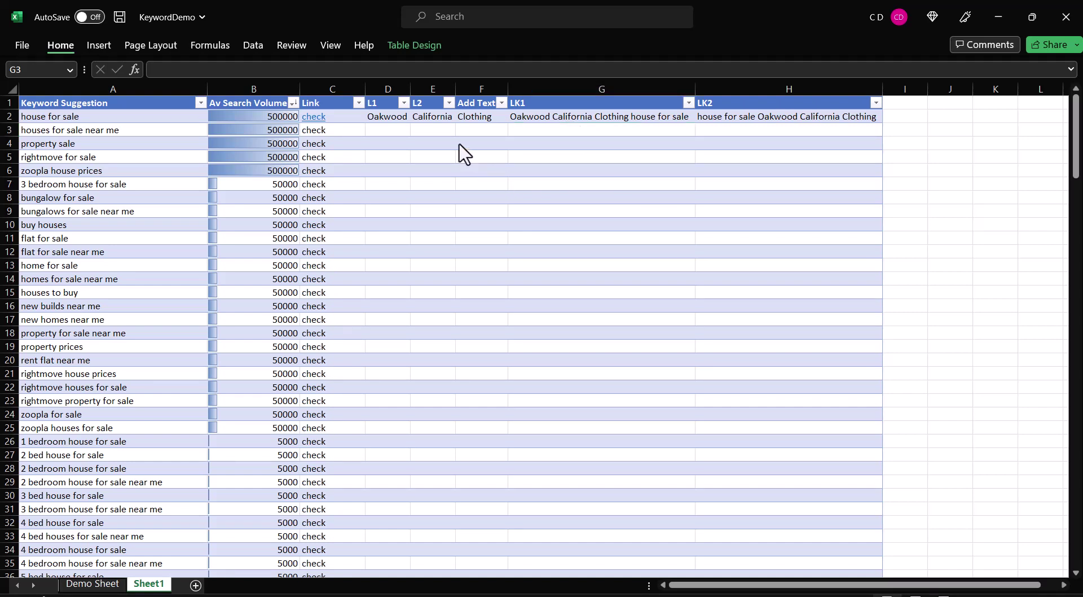
# - Change the Add Text entry in F2 to "near me"
pyautogui.click(471, 116)
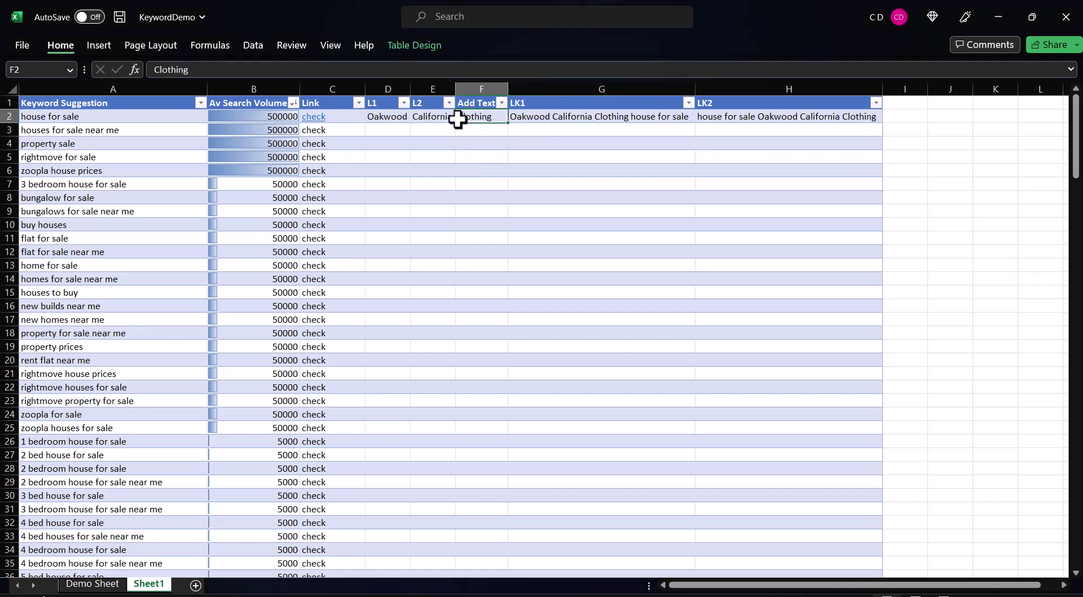
pyautogui.moveTo(153, 70); pyautogui.dragTo(196, 75)
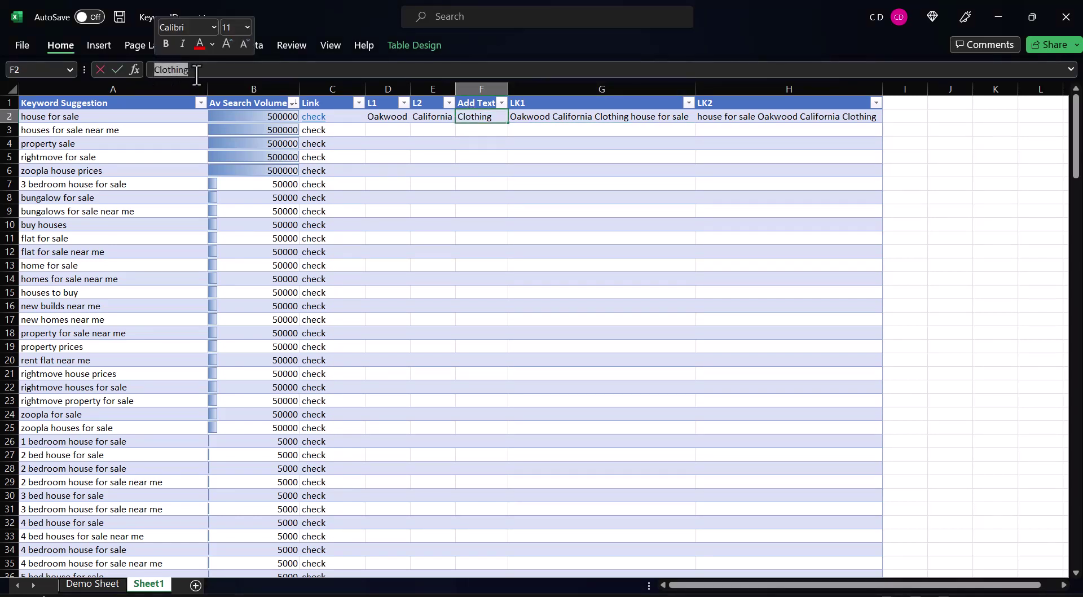
pyautogui.write('near me')
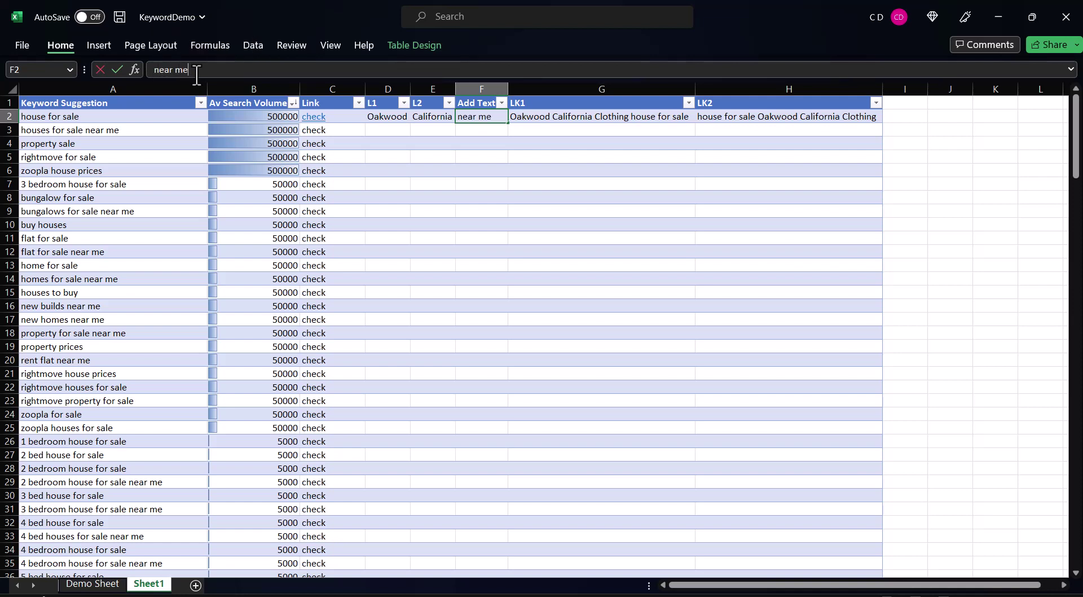
pyautogui.press('Return')
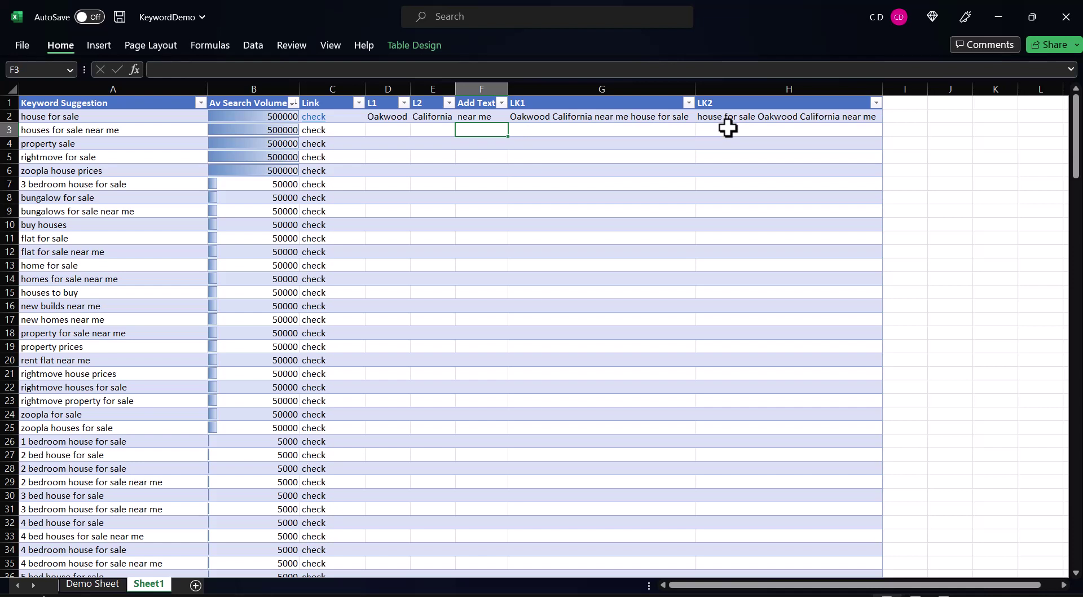
# - Change the Add Text entry in F2 to "real estate"
pyautogui.click(478, 118)
pyautogui.moveTo(191, 69); pyautogui.dragTo(153, 74)
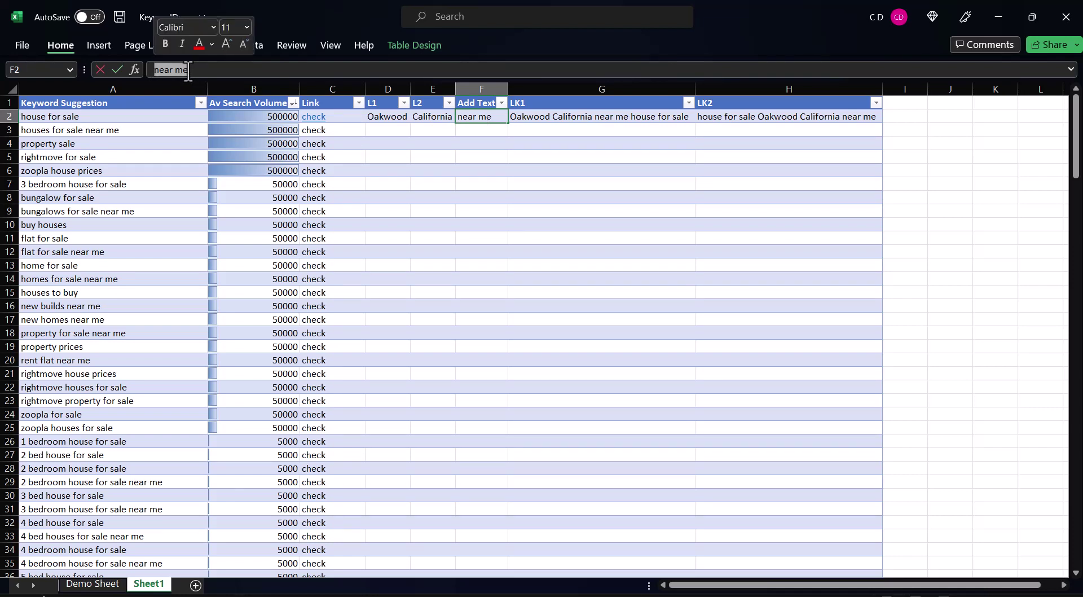
pyautogui.write('p')
pyautogui.press('BackSpace')
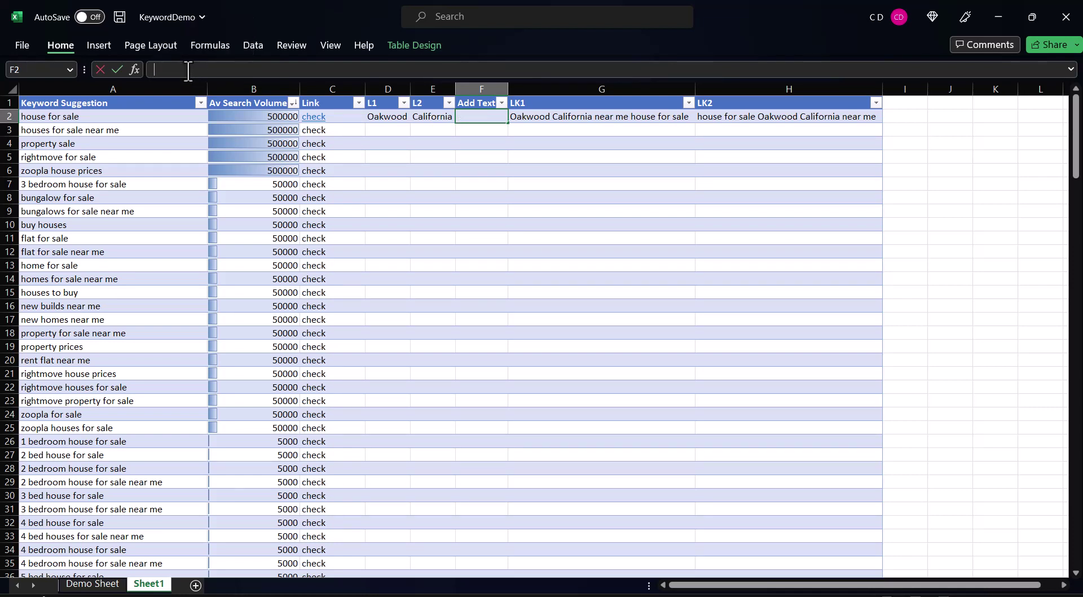
pyautogui.write('real estate')
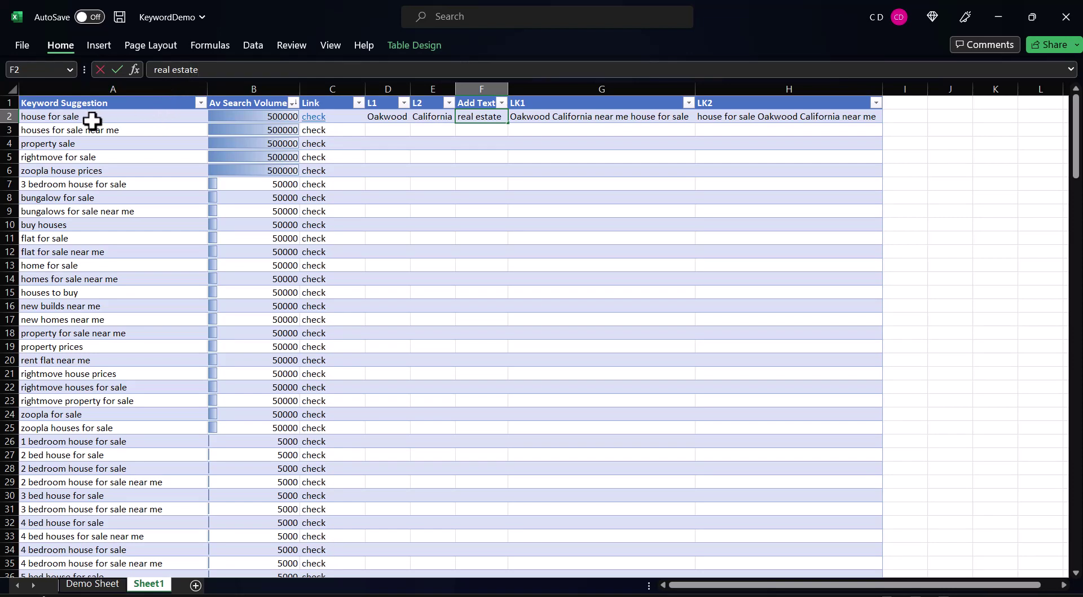
pyautogui.click(117, 70)
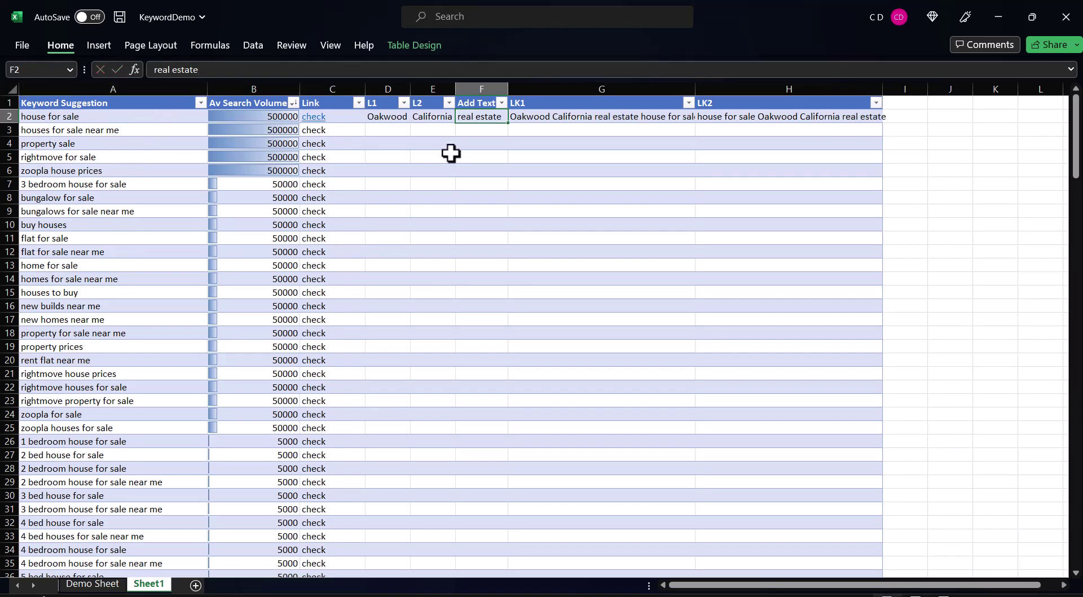
# - Autofit columns G and H again to fit the longer phrases containing "real estate"
pyautogui.click(675, 85)
pyautogui.doubleClick(695, 85)
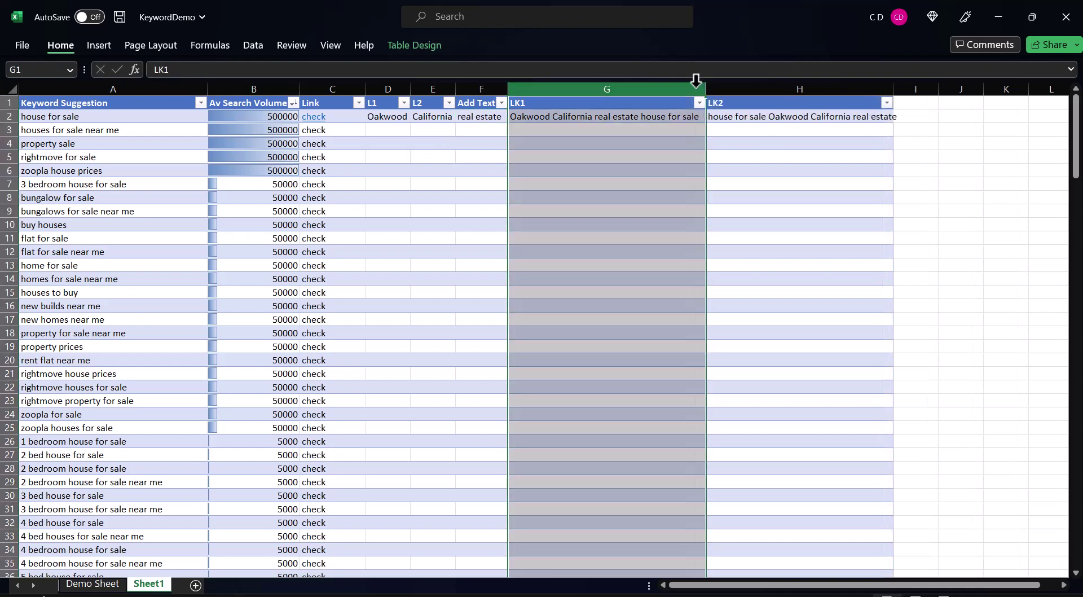
pyautogui.click(733, 83)
pyautogui.doubleClick(894, 86)
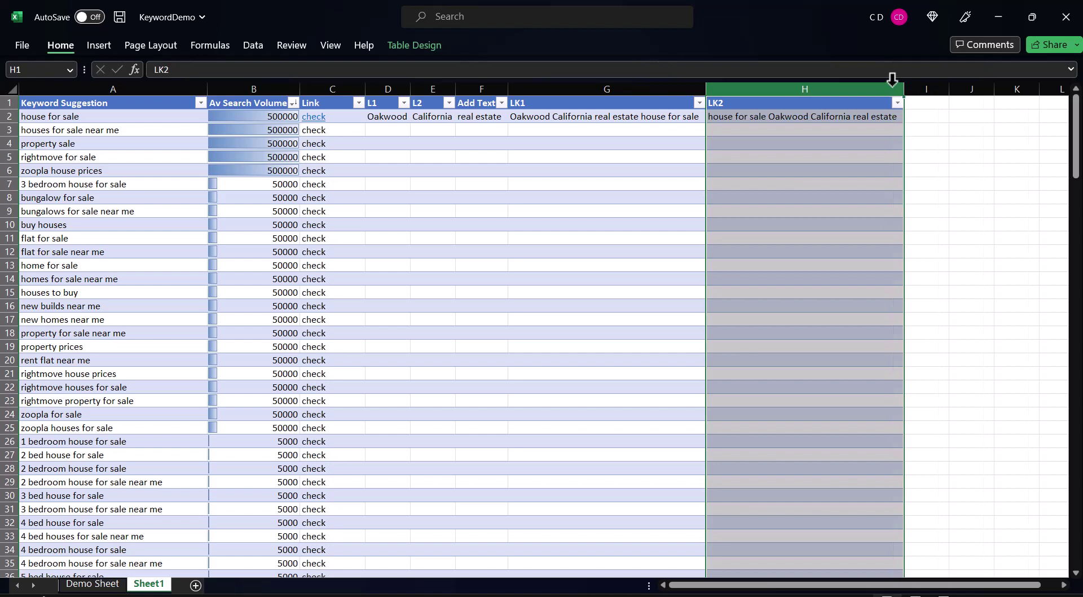
# - Inspect the formulas in the LK1 and LK2 cells G2 and H2 and the Add Text entry in F2
pyautogui.click(536, 143)
pyautogui.click(561, 116)
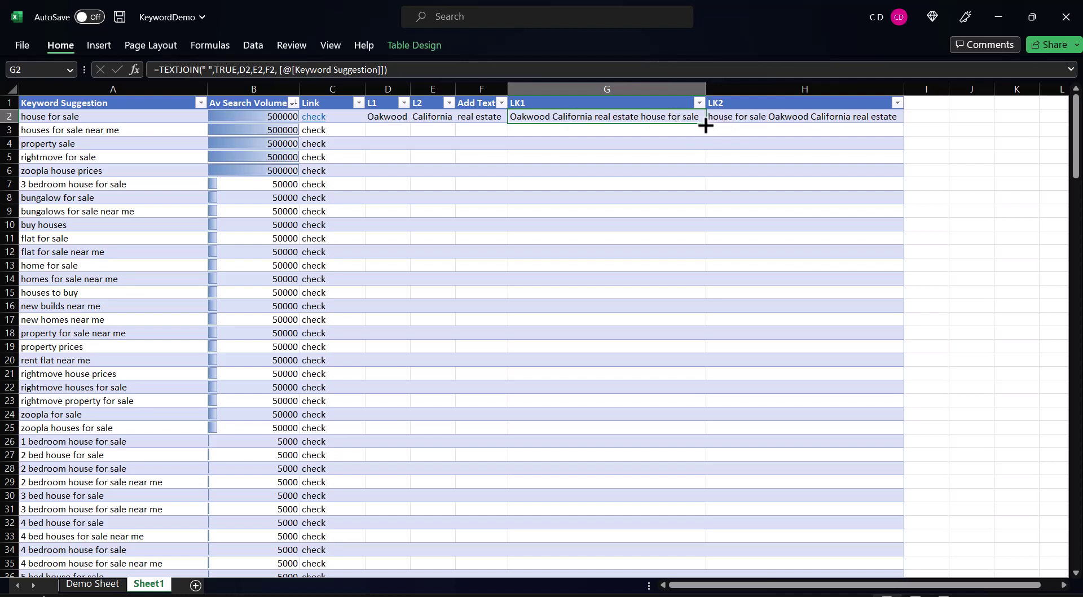
pyautogui.click(728, 119)
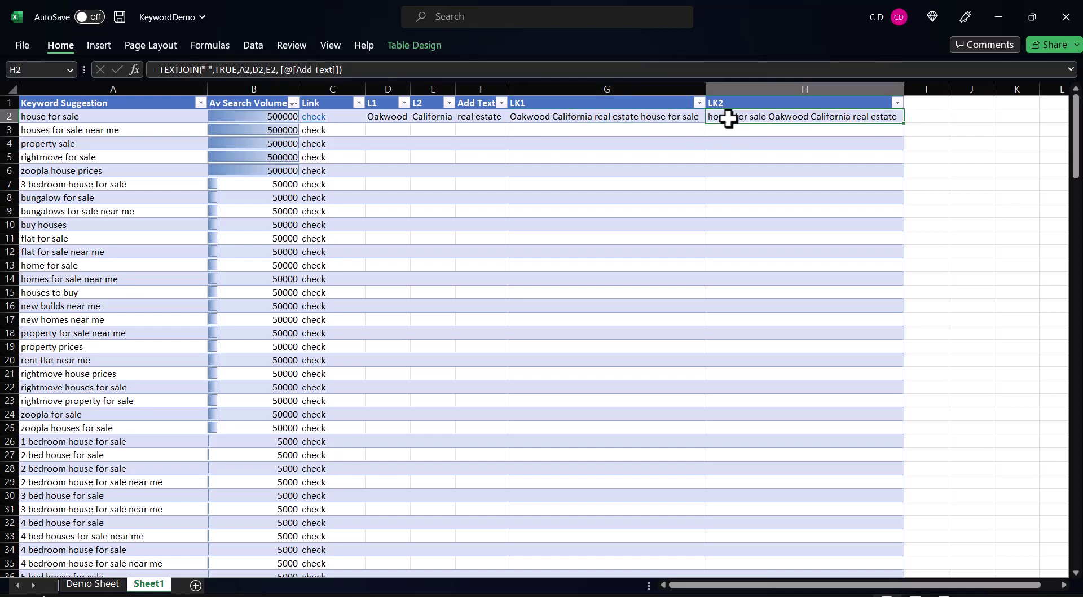
pyautogui.click(497, 119)
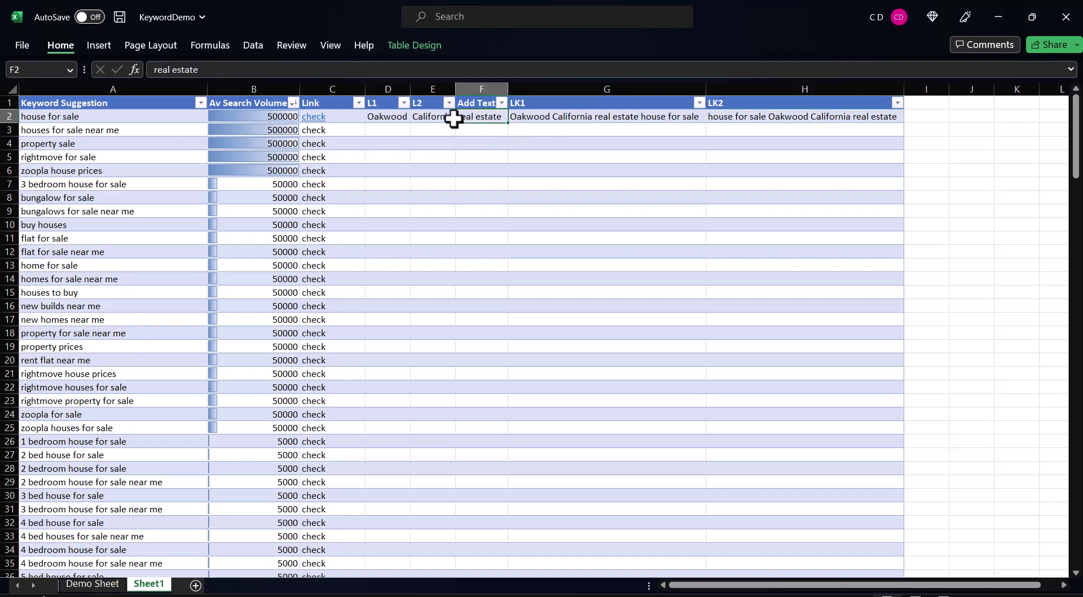
# - Fill the L1, L2, Add Text, LK1 and LK2 entries of row 2 (D2:H2) down through row 25
pyautogui.moveTo(404, 116); pyautogui.dragTo(815, 125)
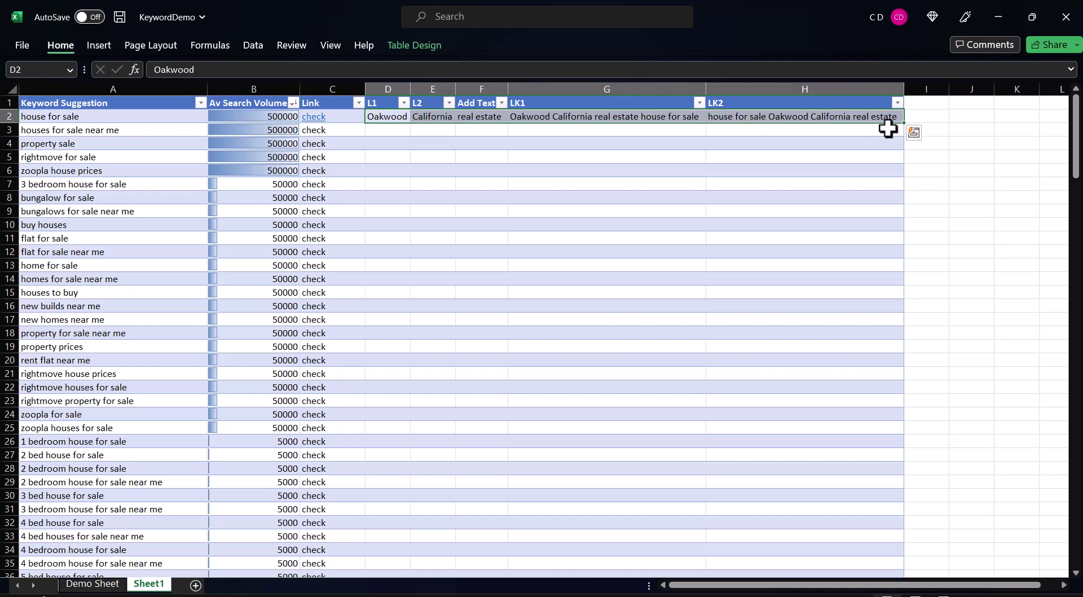
pyautogui.moveTo(904, 126); pyautogui.dragTo(924, 431)
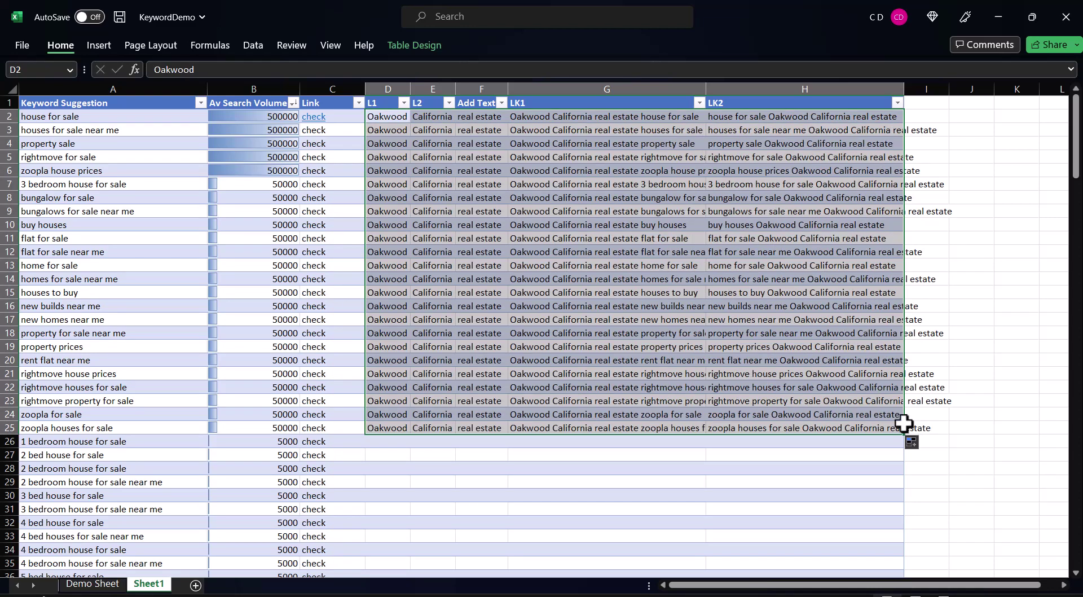
pyautogui.click(801, 474)
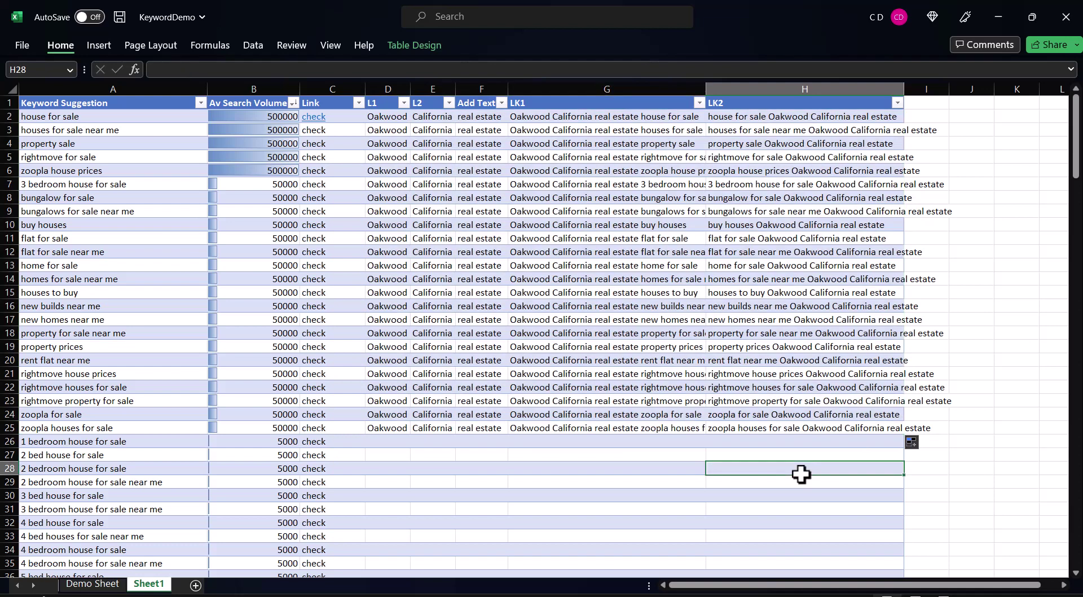
# - Autofit the LK1 and LK2 columns to the filled-down long-tail phrases and clear the column selection
pyautogui.click(664, 79)
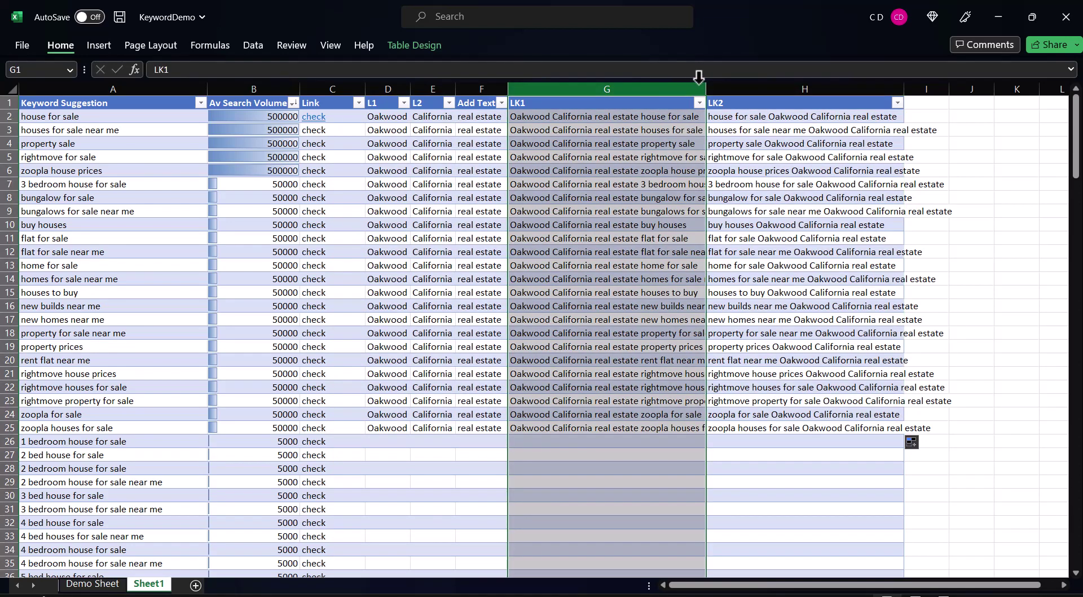
pyautogui.doubleClick(706, 85)
pyautogui.click(812, 82)
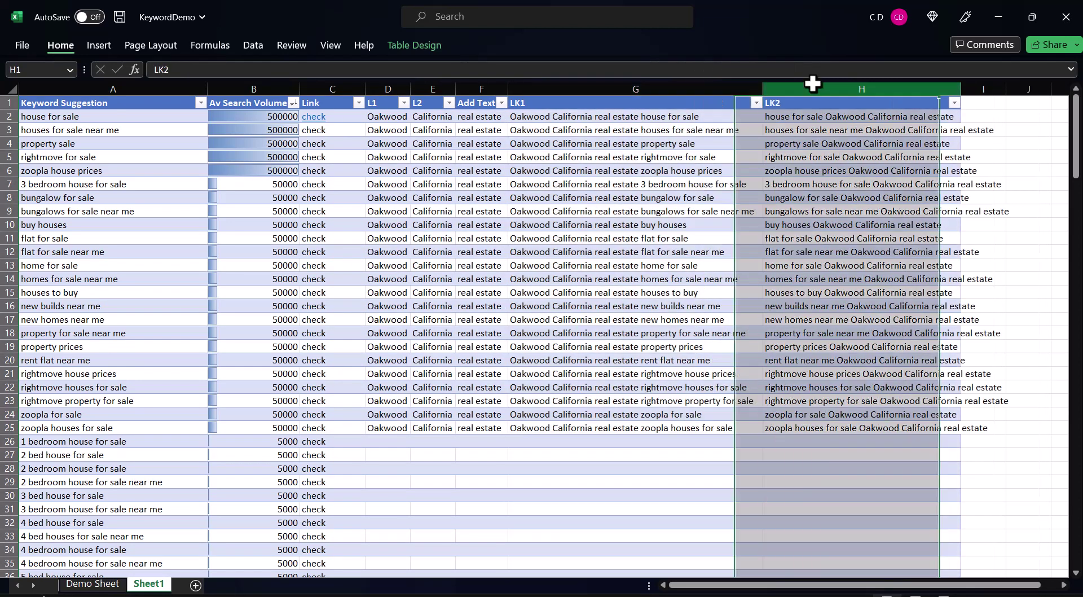
pyautogui.doubleClick(960, 85)
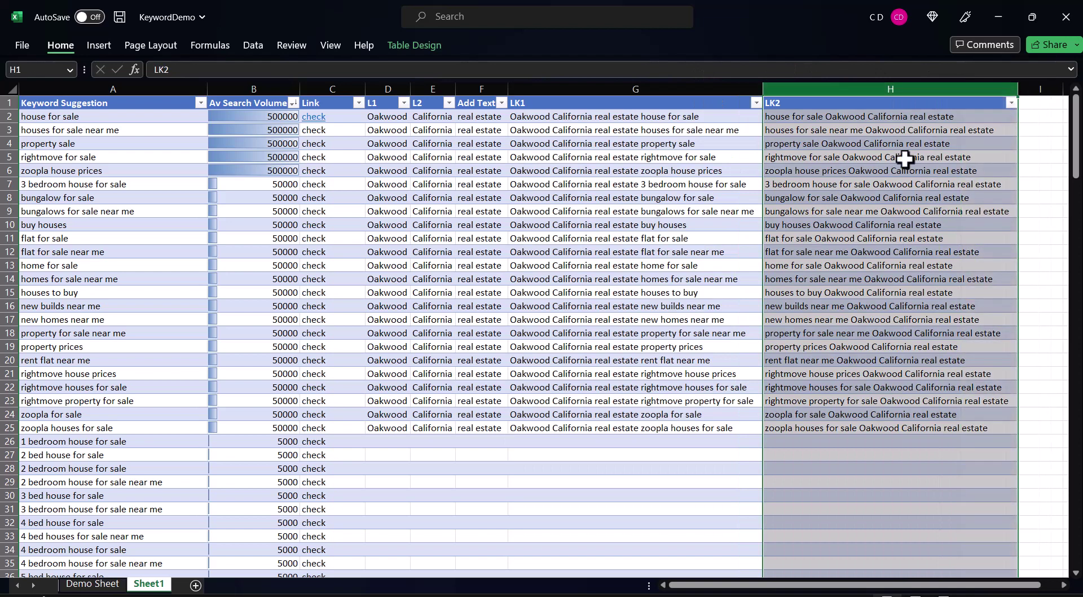
pyautogui.click(668, 511)
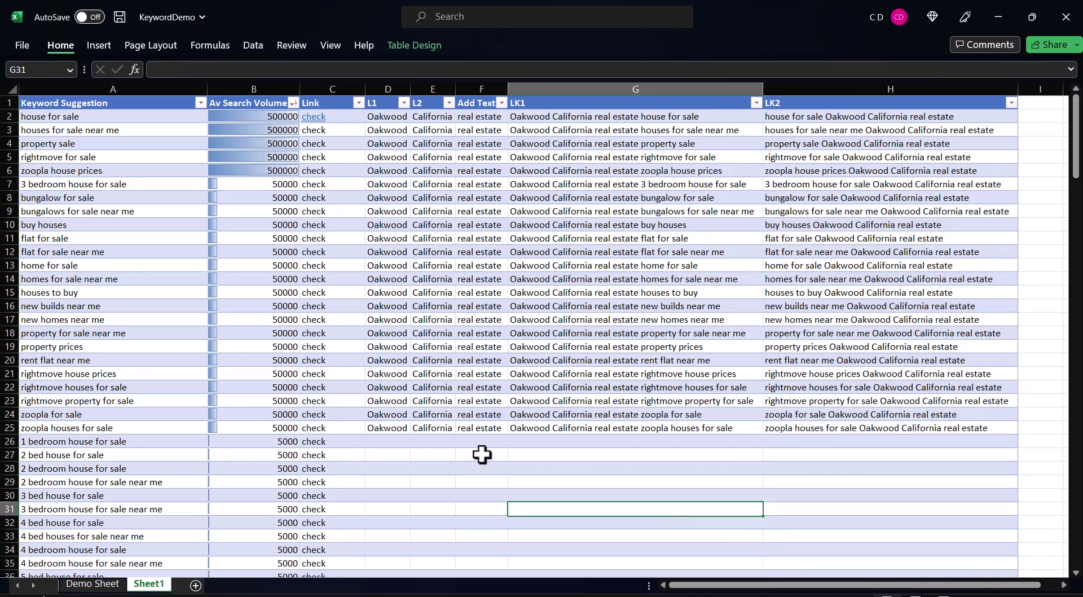